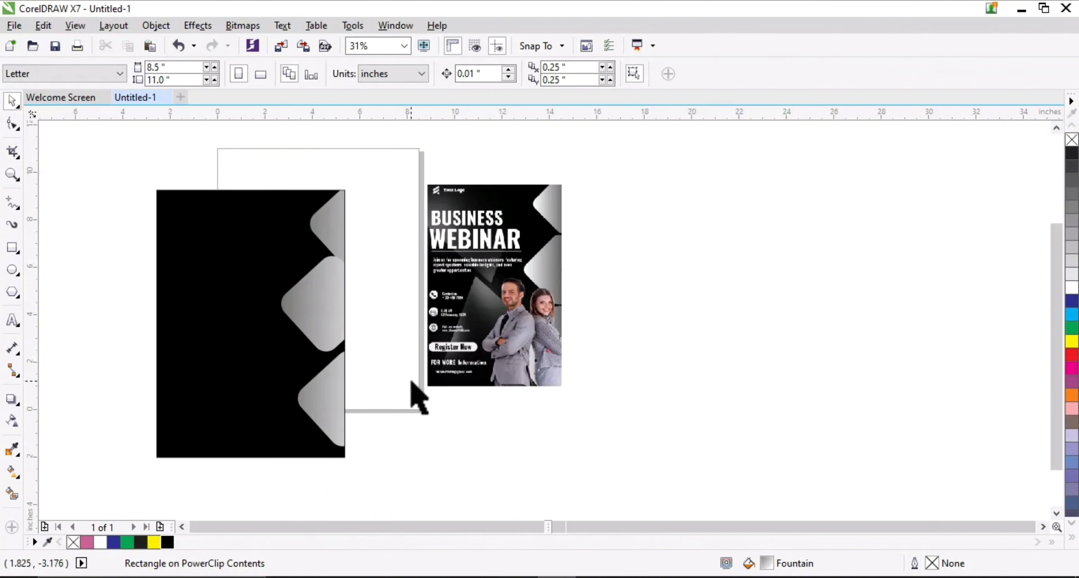
Draw a rectangle about 3.5 × 4.37 inches over the black poster's left edge and rotate it to about 343°
scroll(507, 337, "up", 1)
scroll(590, 350, "down", 1)
scroll(379, 325, "up", 1)
scroll(312, 322, "down", 1)
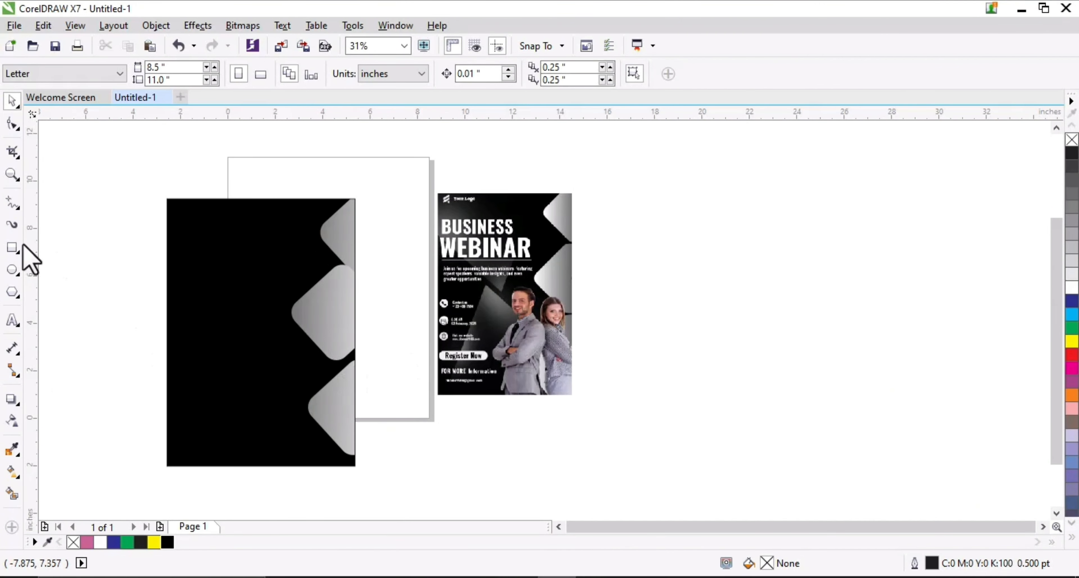
left_click(12, 248)
left_click_drag(114, 251, 198, 354)
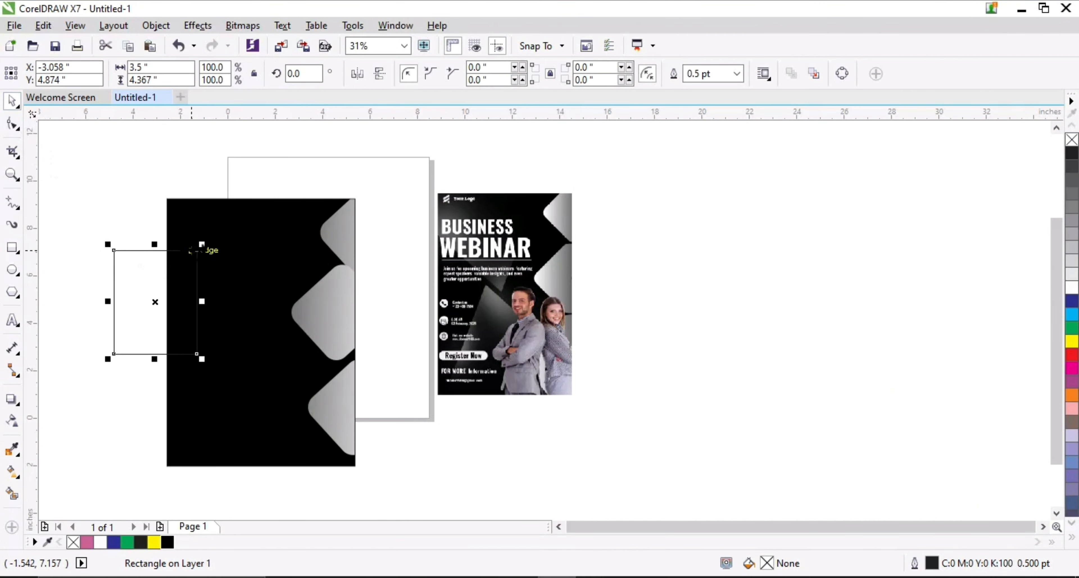
left_click_drag(191, 250, 204, 274)
left_click(13, 102)
left_click(203, 250)
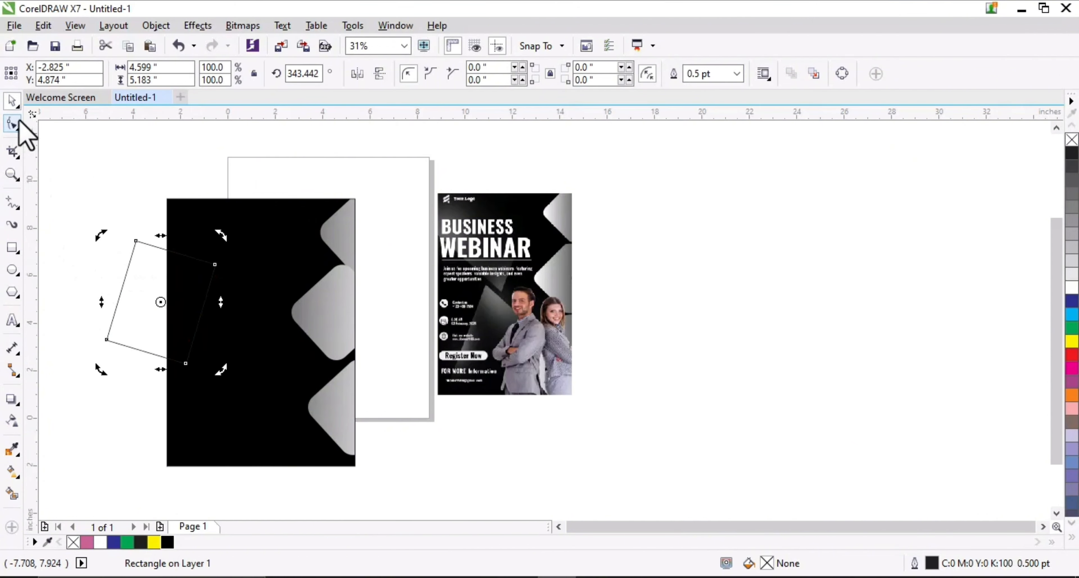
Move the tilted rectangle onto the black poster and place it inside the poster's PowerClip frame
left_click_drag(186, 350, 262, 401)
right_click(247, 398)
left_click(312, 173)
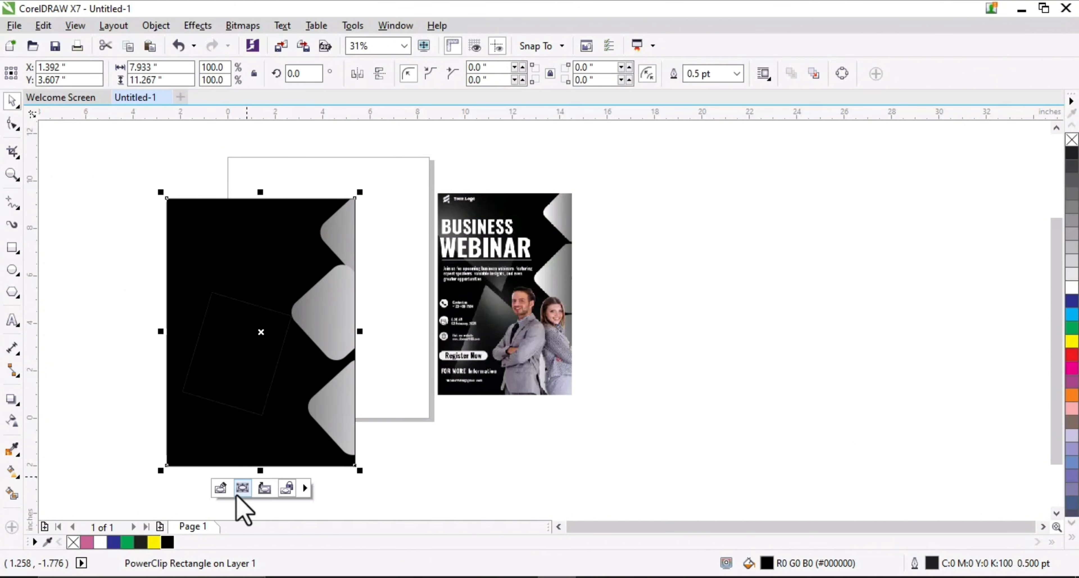
Edit the PowerClip contents and apply a linear transparency running diagonally across the white tilted rectangle, then finish editing
left_click(242, 487)
left_click(12, 420)
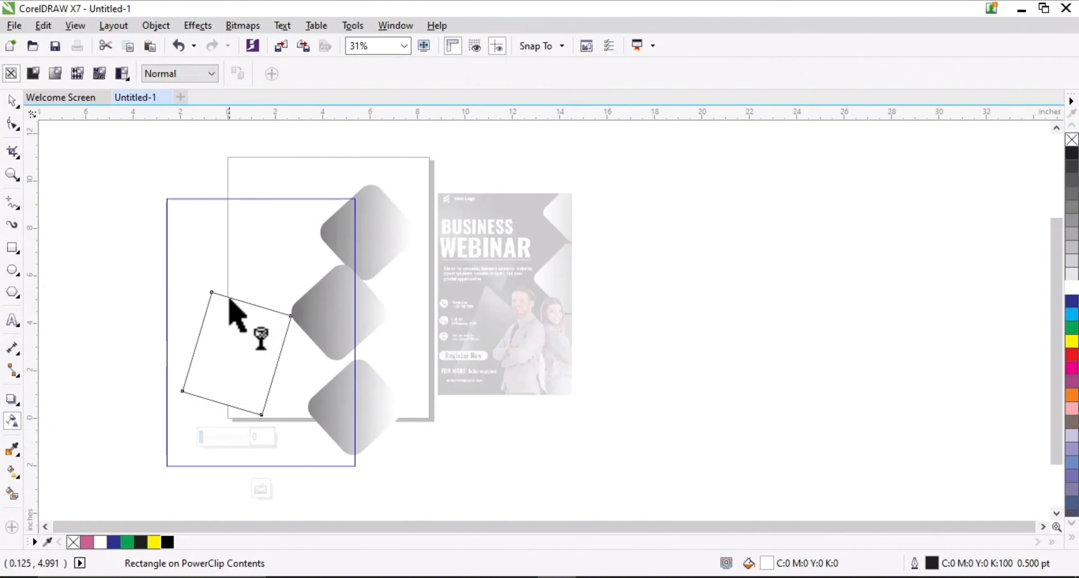
left_click_drag(259, 416, 256, 407)
left_click_drag(213, 292, 261, 415)
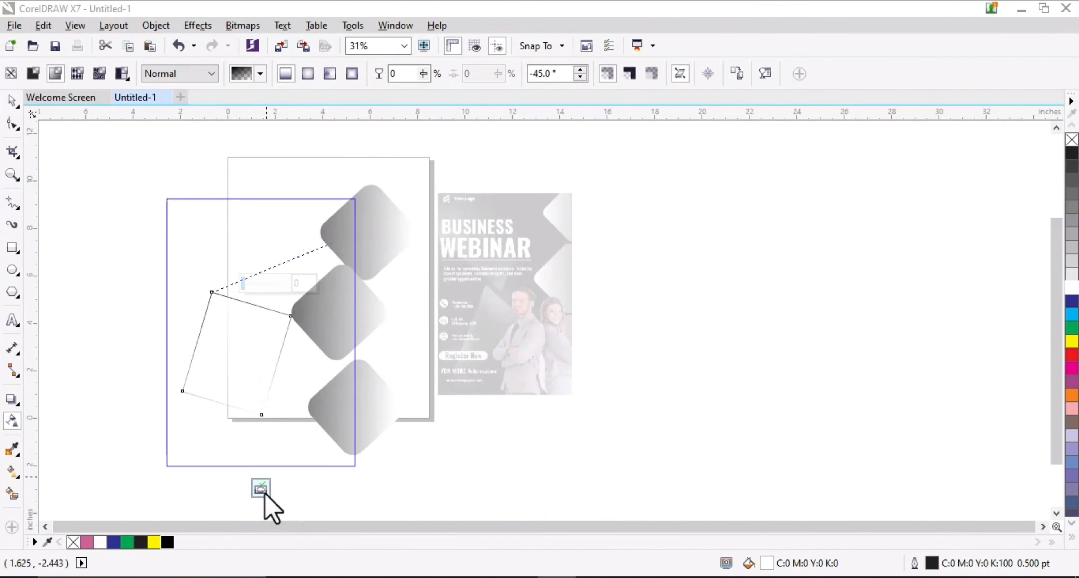
left_click(262, 490)
Reopen the poster's frame contents and set the end node of the tilted rectangle's transparency to 100
left_click(223, 488)
left_click(246, 390)
left_click(14, 420)
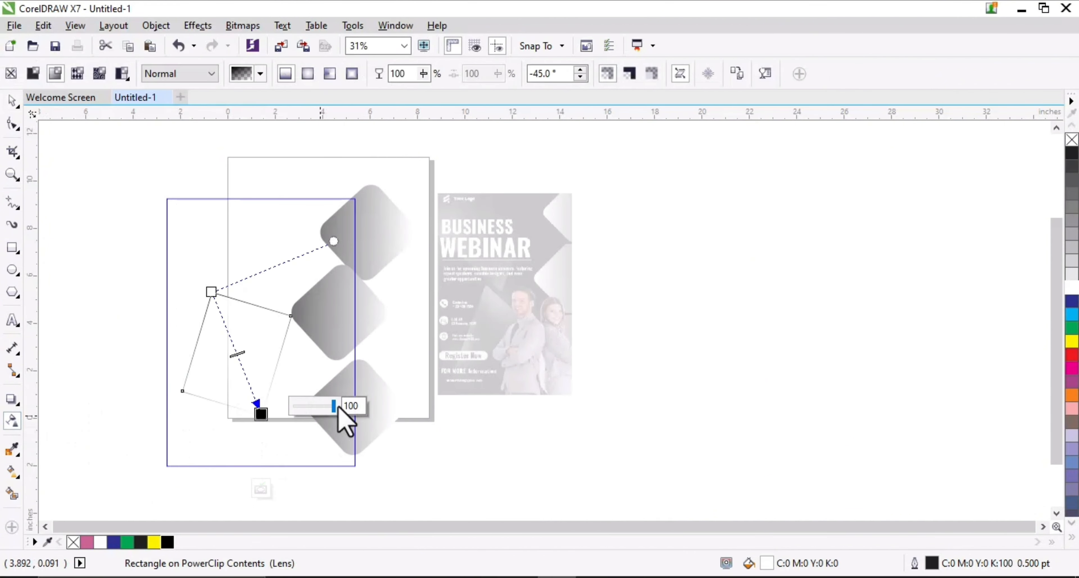
left_click(261, 488)
left_click(315, 494)
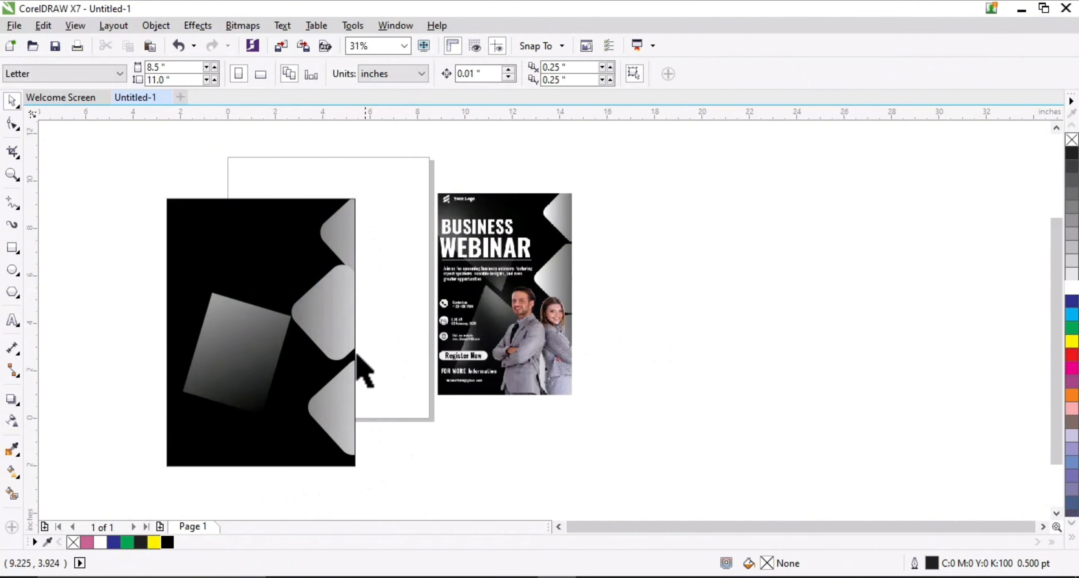
Open the PowerClip contents again and convert the tilted rectangle to curves for node editing
left_click(295, 402)
left_click(223, 487)
left_click(251, 402)
left_click(290, 418)
left_click(248, 404)
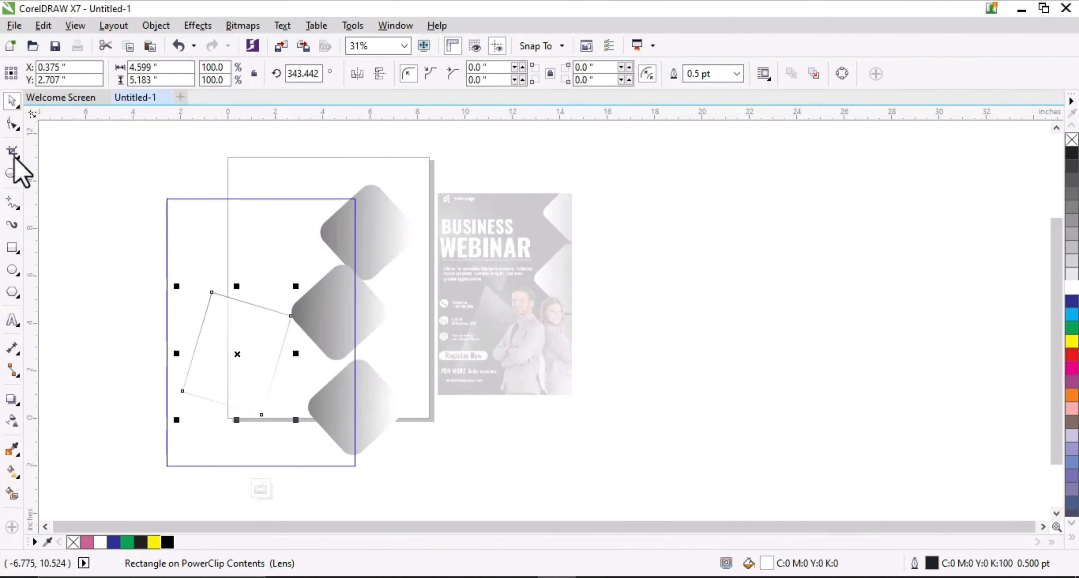
left_click(13, 124)
key("ctrl+q")
Delete and move nodes to turn the rectangle into a narrow triangle, and redirect its transparency to about -80.2°
left_click_drag(309, 389, 178, 456)
key("Delete")
key("ctrl+z")
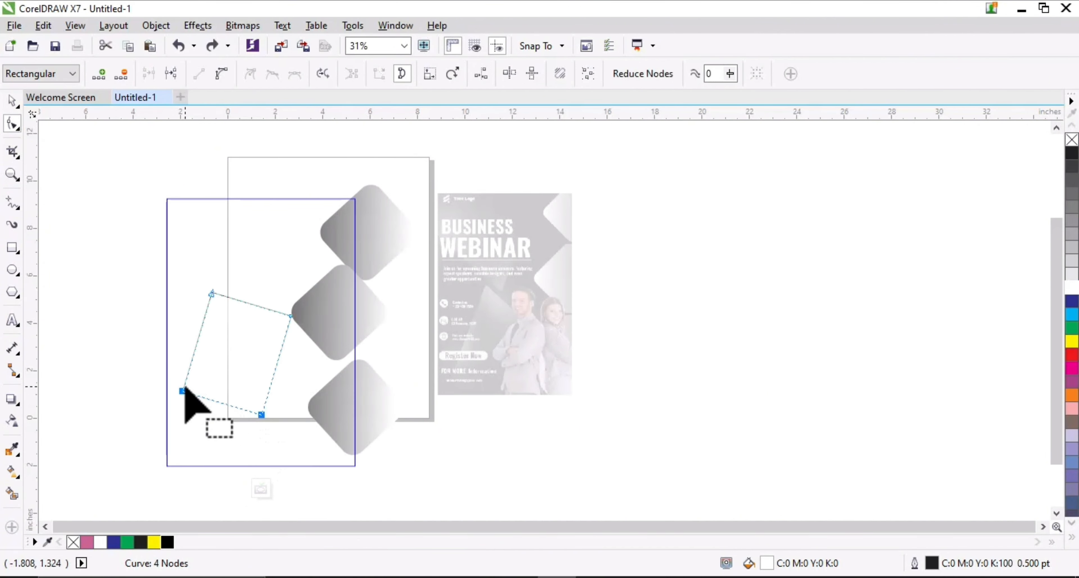
left_click_drag(189, 392, 315, 415)
key("Delete")
left_click_drag(182, 391, 228, 421)
left_click_drag(291, 316, 271, 351)
left_click(13, 420)
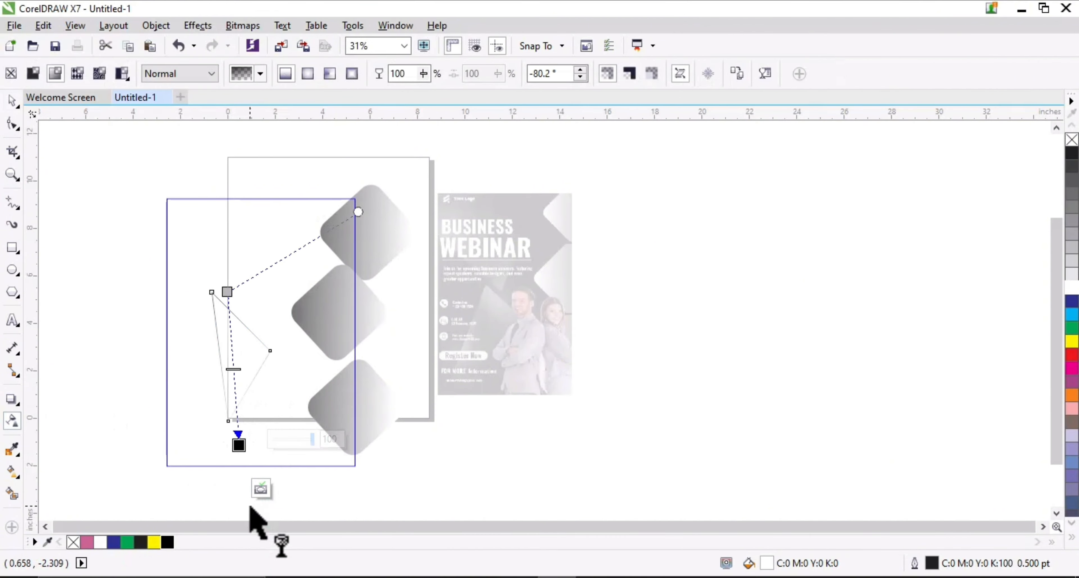
left_click(260, 489)
Delete the faded triangle from the poster's PowerClip contents and finish editing the frame
left_click(220, 488)
left_click(246, 395)
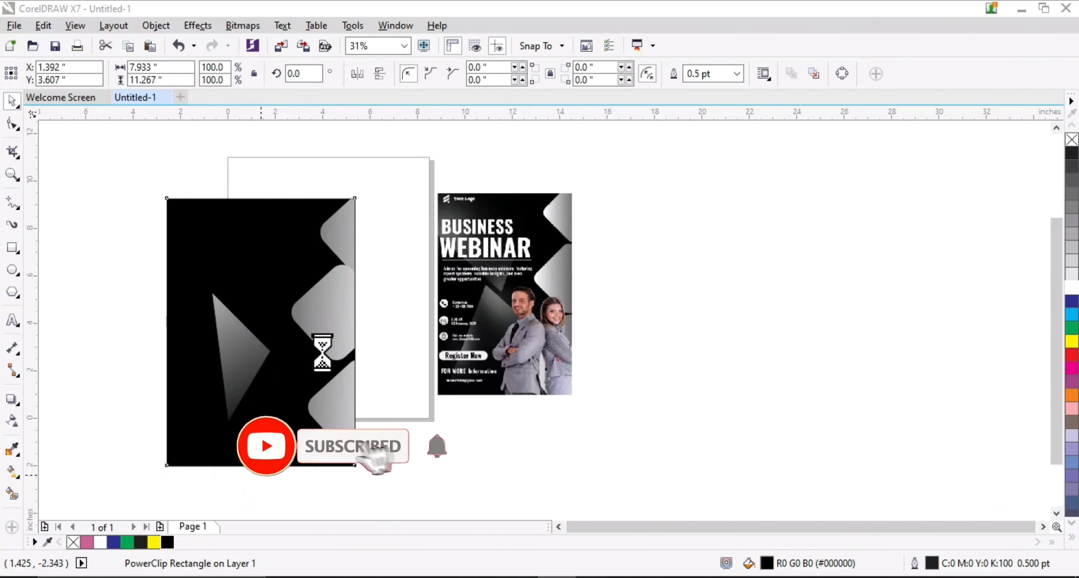
scroll(293, 392, "down", 1)
key("Delete")
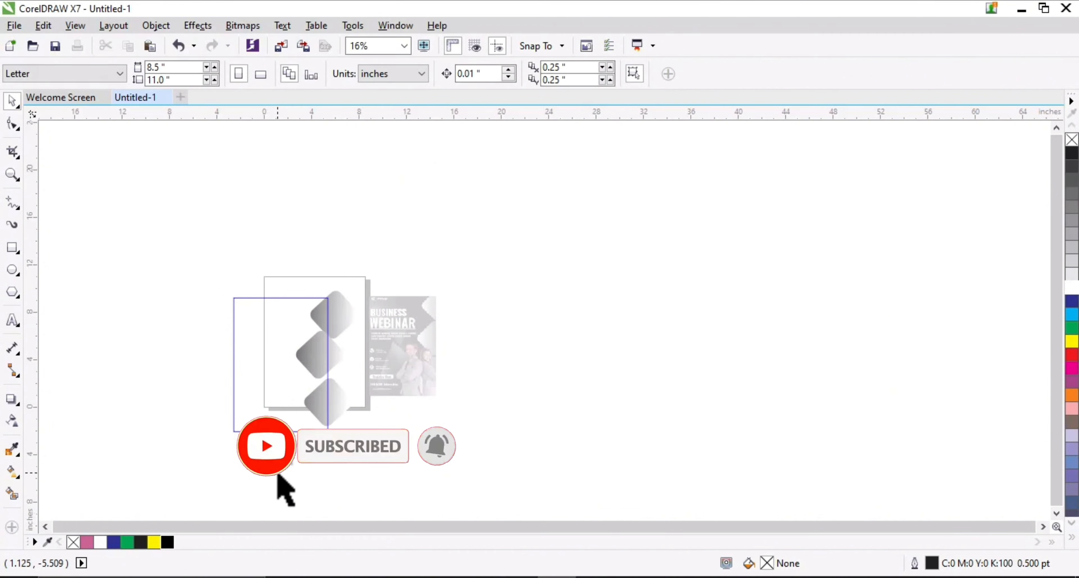
left_click(279, 456)
Import the #virushka photo from Downloads and place it beside the reference poster
scroll(405, 352, "up", 1)
scroll(404, 353, "down", 1)
scroll(372, 350, "up", 1)
left_click(303, 45)
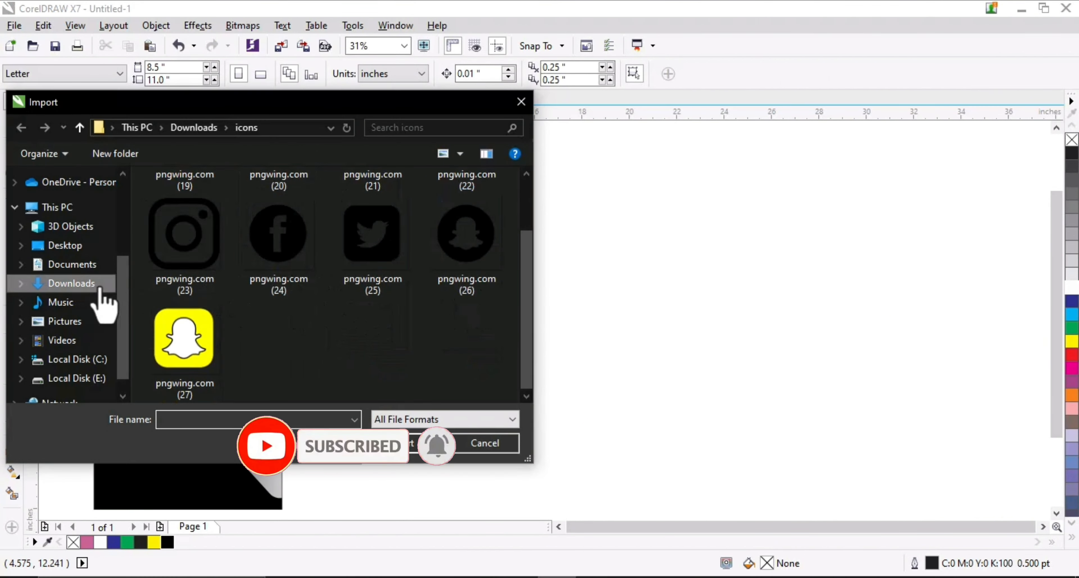
left_click(100, 283)
scroll(402, 318, "up", 5)
left_click(419, 345)
left_click(421, 462)
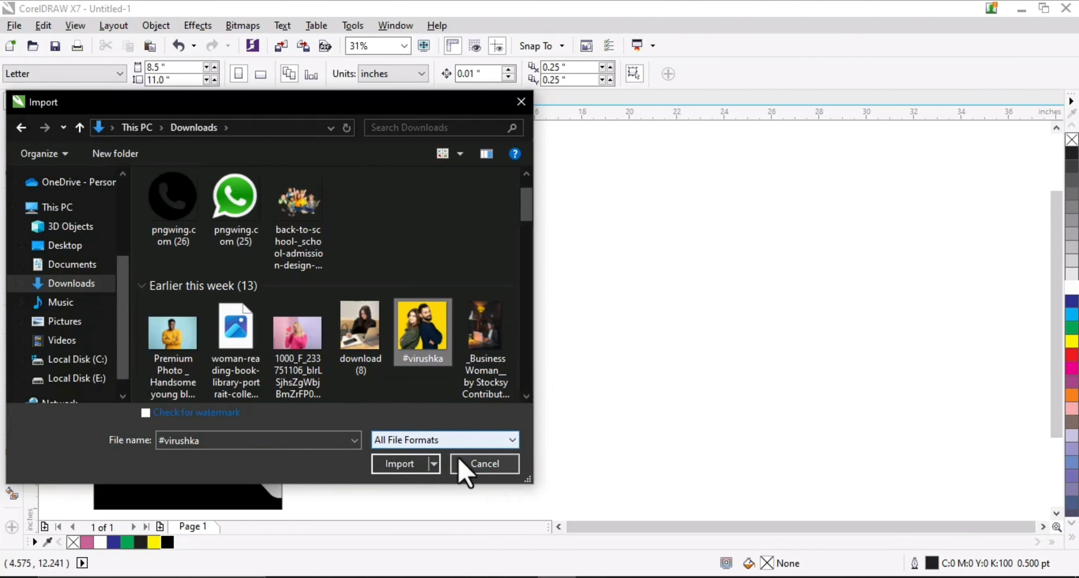
left_click_drag(530, 273, 722, 477)
Switch to Chrome, search Google for "REMOVE BG" in a new tab and open the remove.bg site
left_click(634, 577)
key("ctrl+t")
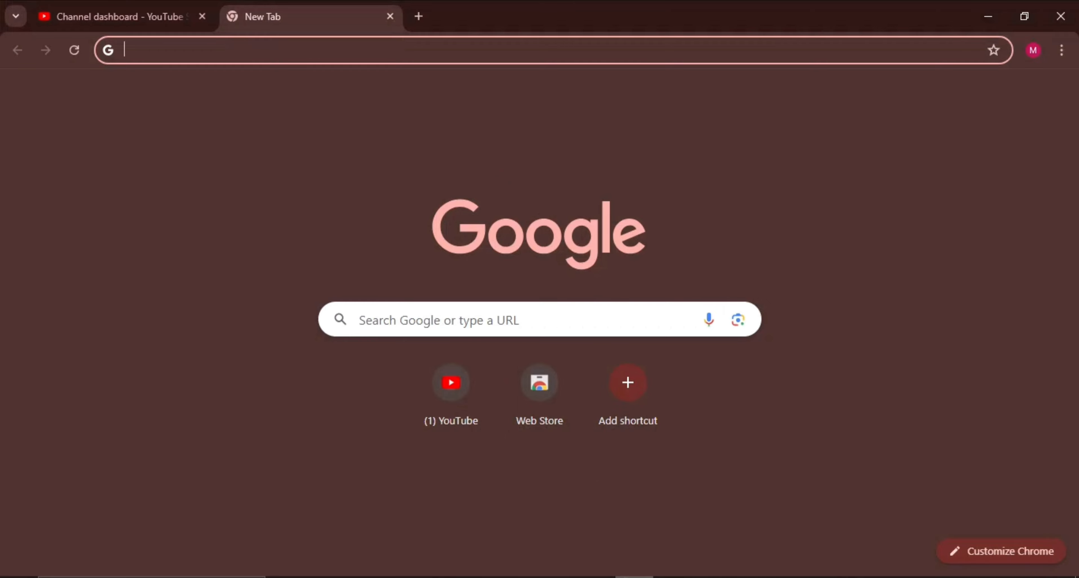
left_click(634, 323)
type("REMOVE BG")
key("Return")
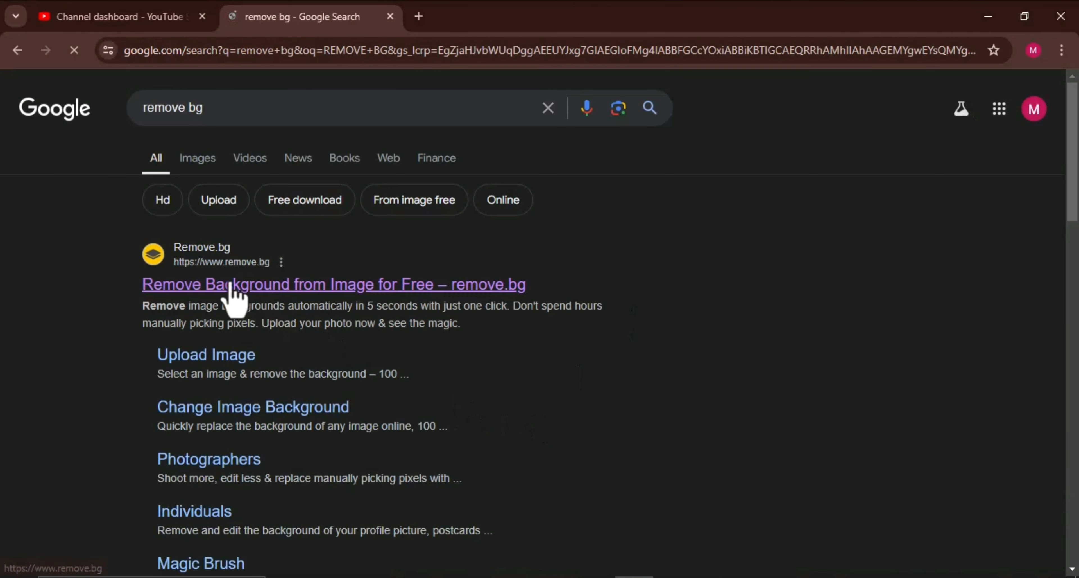
left_click(266, 283)
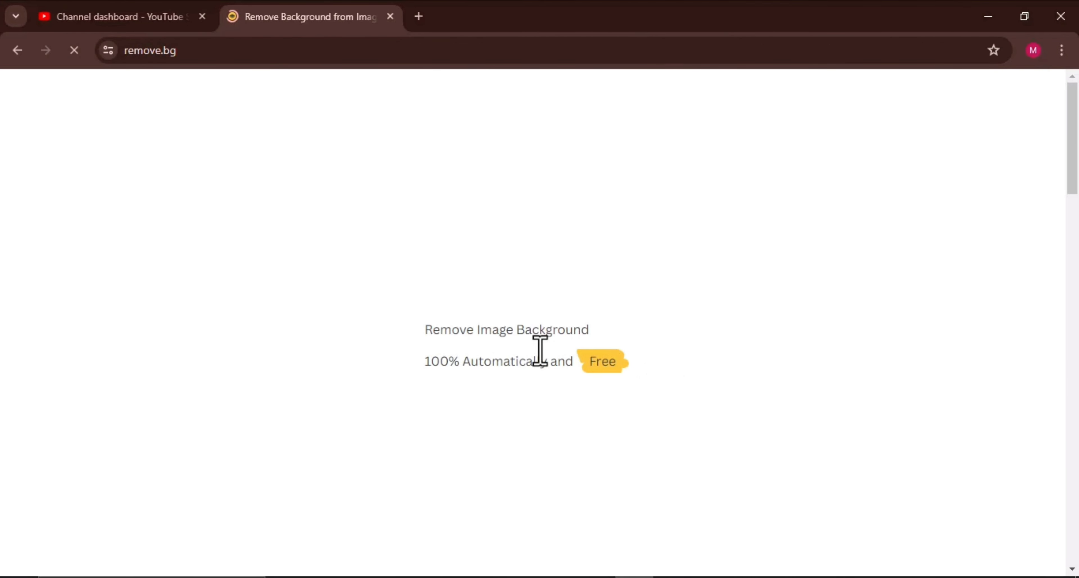
Upload the #virushka photo from Downloads to remove.bg and download the version without background
left_click(560, 309)
left_click(71, 194)
left_click(359, 243)
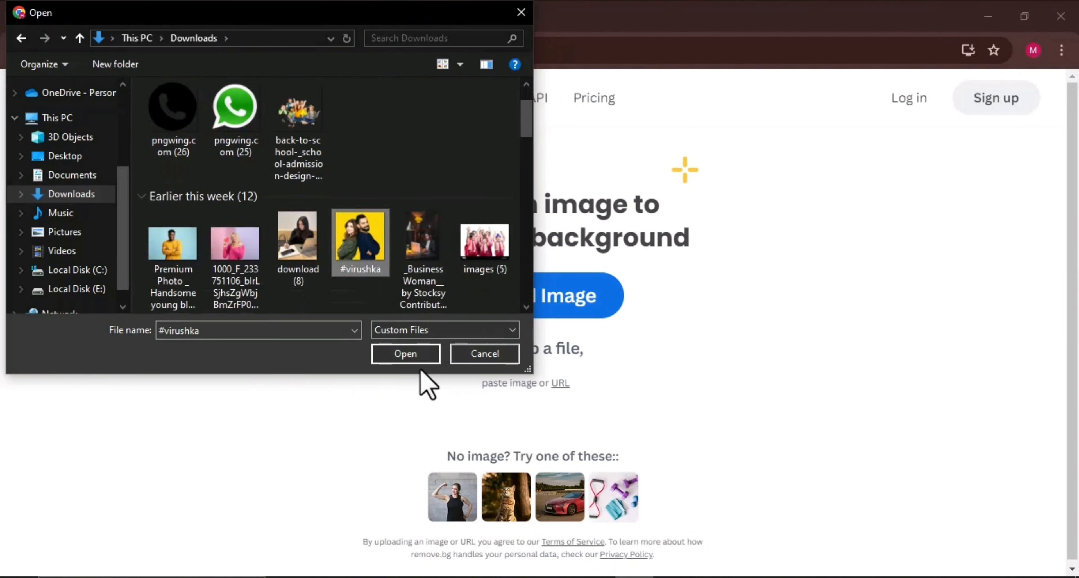
left_click(419, 358)
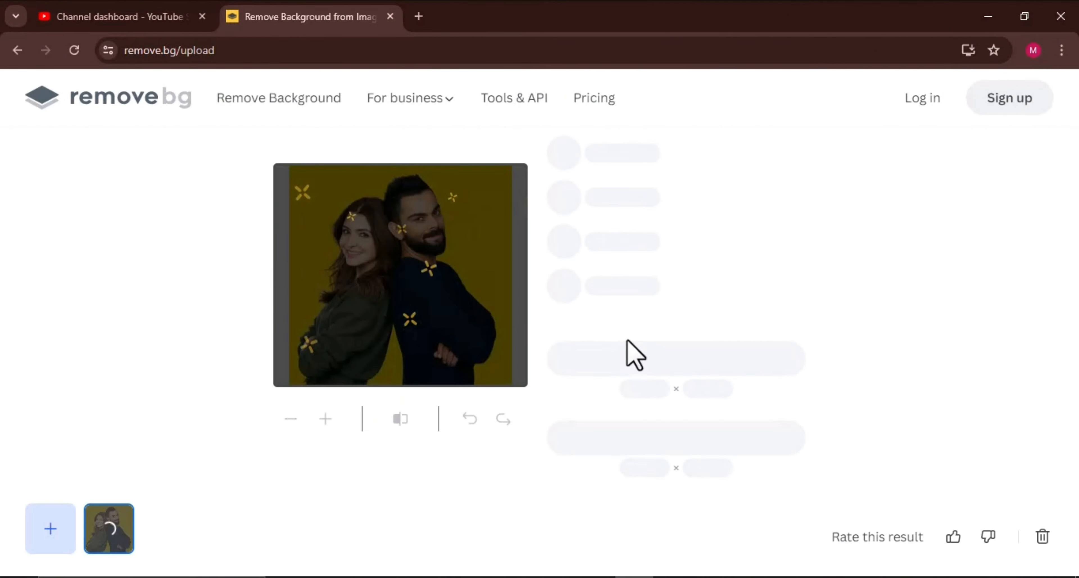
left_click(671, 368)
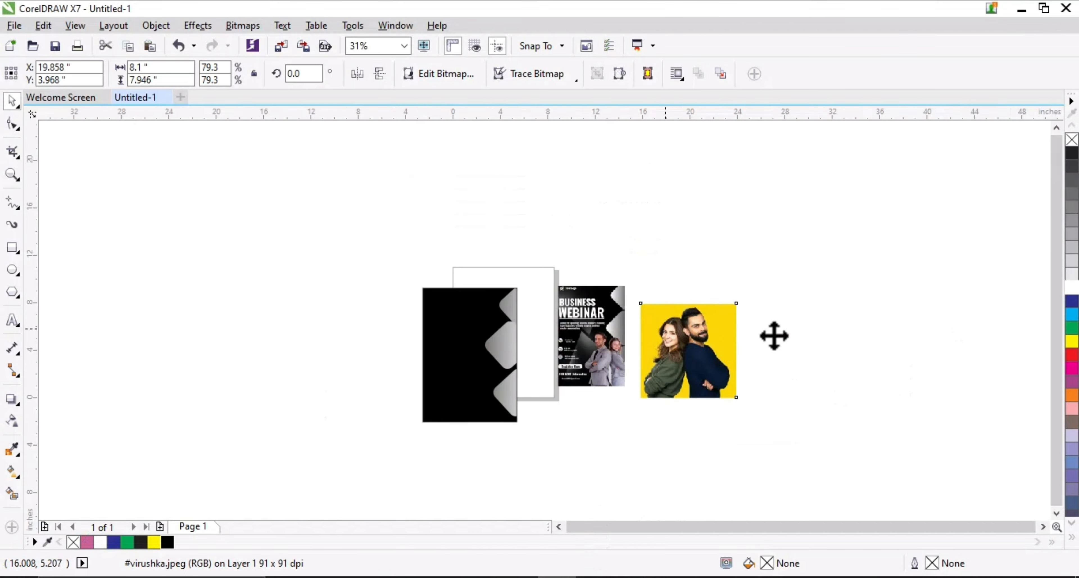
In CorelDRAW, delete the yellow-background photo and import the _virushka-removebg-preview image in its place
key("Delete")
left_click(180, 243)
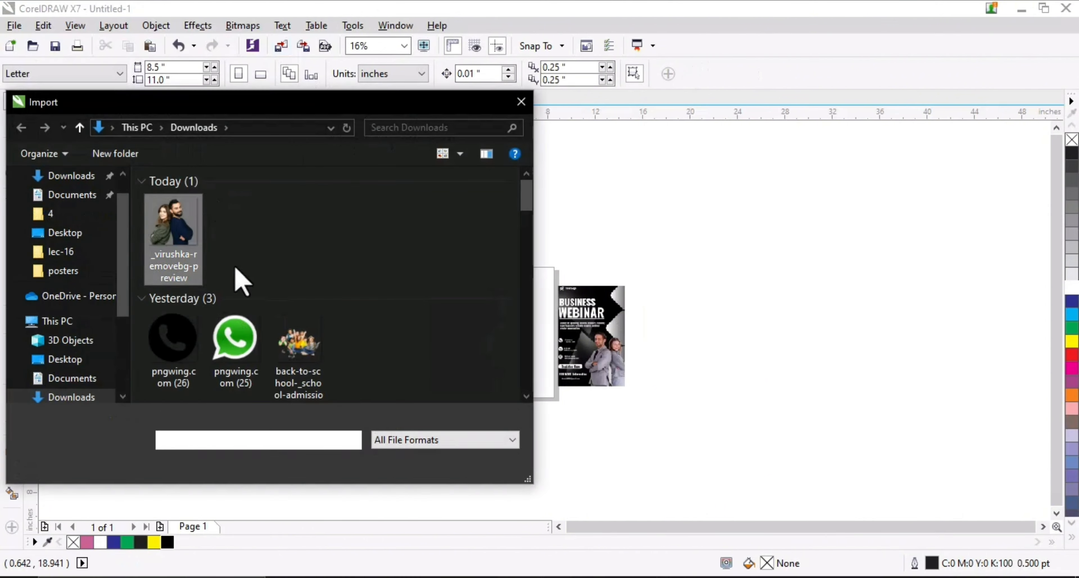
left_click(413, 475)
scroll(452, 452, "up", 1)
left_click_drag(378, 226, 581, 405)
Transfer the cut-out couple into the black poster's PowerClip frame and scale it to about 7.07 × 6.94 inches
left_click_drag(467, 340, 554, 332)
right_click(624, 376)
left_click(654, 329)
double_click(489, 298)
key("ctrl+v")
left_click_drag(629, 399, 615, 386)
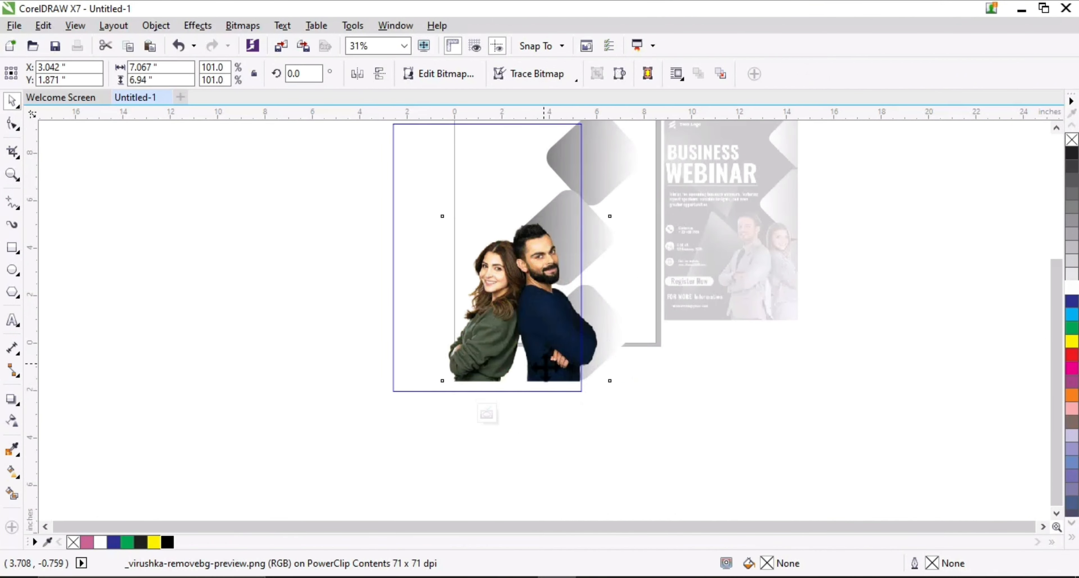
Move the couple down to the poster's bottom edge and finish editing the PowerClip contents
left_click_drag(543, 361, 547, 380)
scroll(553, 399, "up", 1)
left_click(426, 409)
scroll(539, 488, "down", 1)
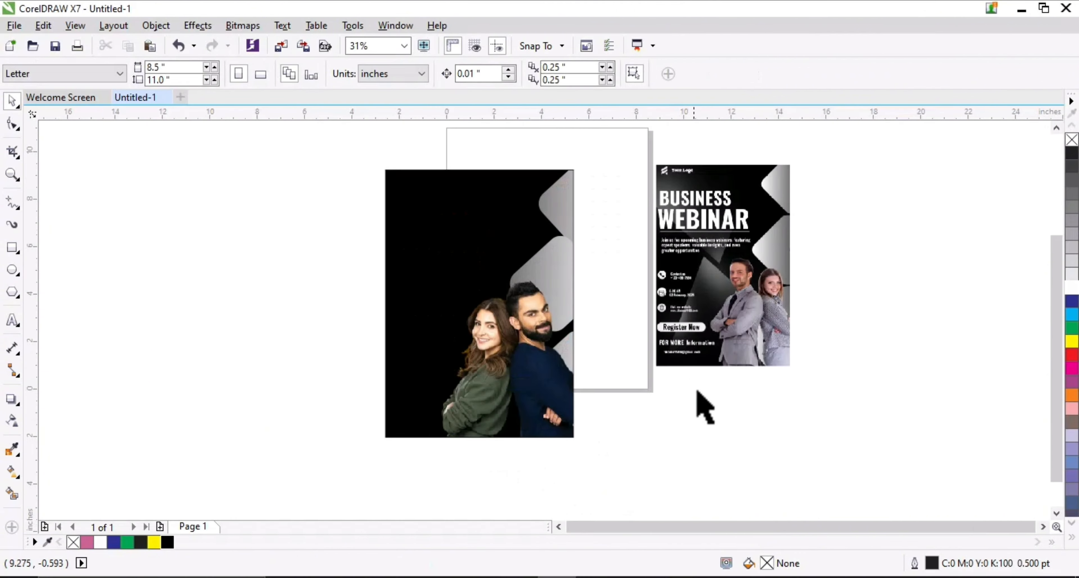
Reopen the poster's frame contents, scale the couple down slightly and fit it into the poster's lower-right corner
scroll(521, 351, "up", 1)
scroll(587, 372, "down", 1)
scroll(738, 358, "up", 1)
scroll(507, 392, "down", 1)
left_click(440, 419)
left_click(377, 488)
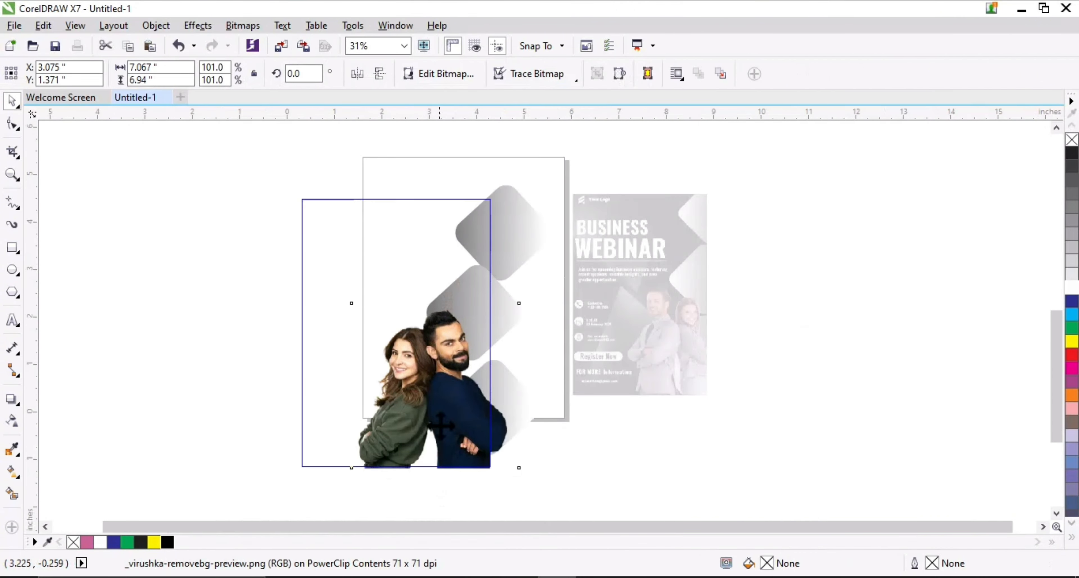
scroll(448, 482, "up", 1)
left_click_drag(472, 430, 480, 461)
scroll(499, 498, "up", 1)
left_click_drag(503, 474, 535, 505)
left_click_drag(529, 499, 535, 482)
scroll(366, 453, "down", 1)
left_click(287, 494)
Remove the outline from the black poster rectangle
scroll(293, 503, "down", 1)
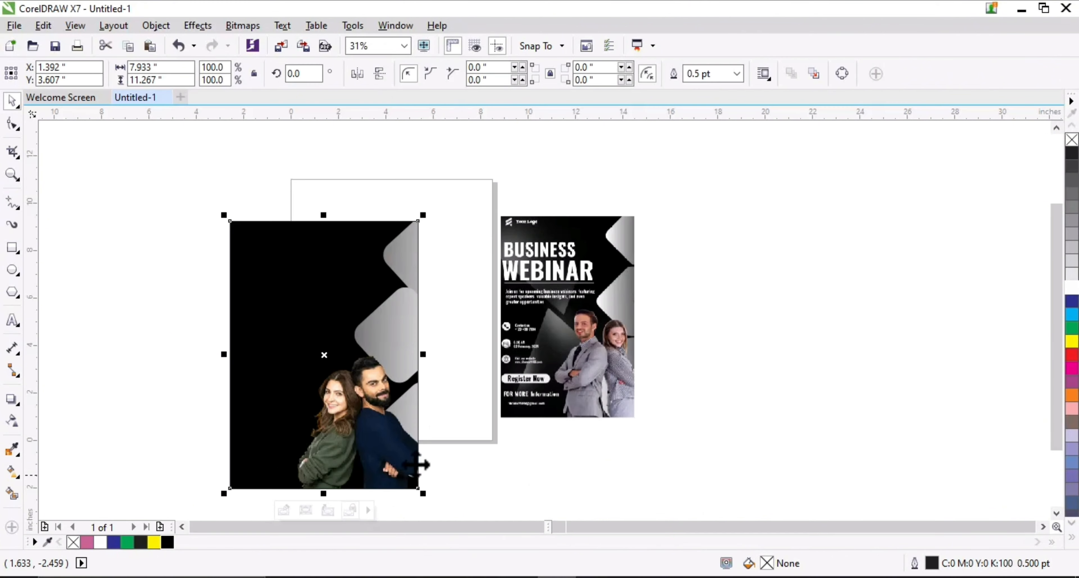
scroll(299, 518, "up", 1)
scroll(299, 518, "down", 1)
right_click(1071, 140)
left_click(802, 305)
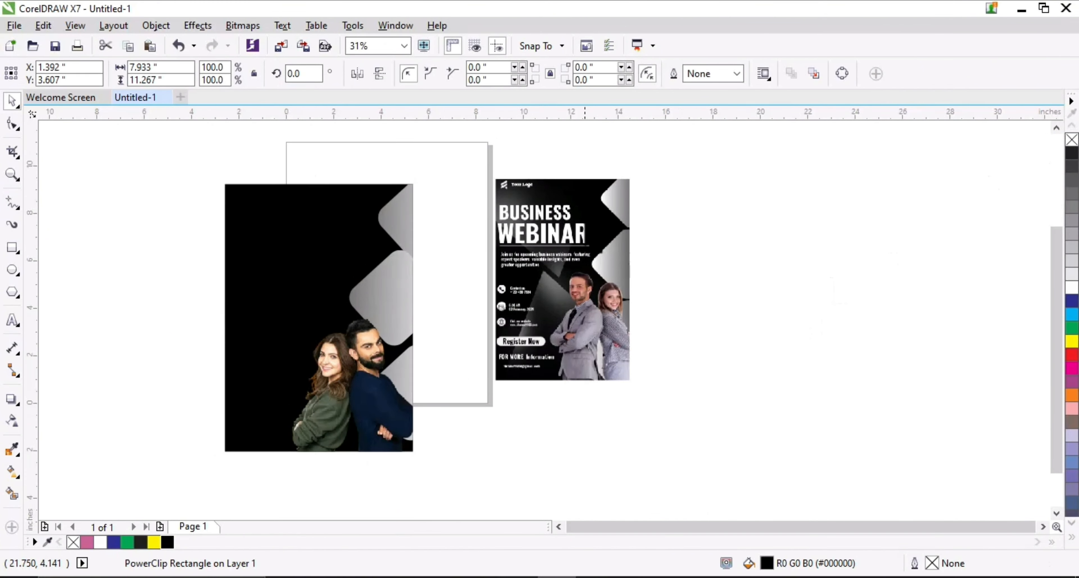
Add the artistic text "YOUR LOGO" in the empty area beside the black poster
scroll(796, 304, "down", 1)
scroll(782, 295, "up", 1)
left_click(11, 321)
left_click(105, 313)
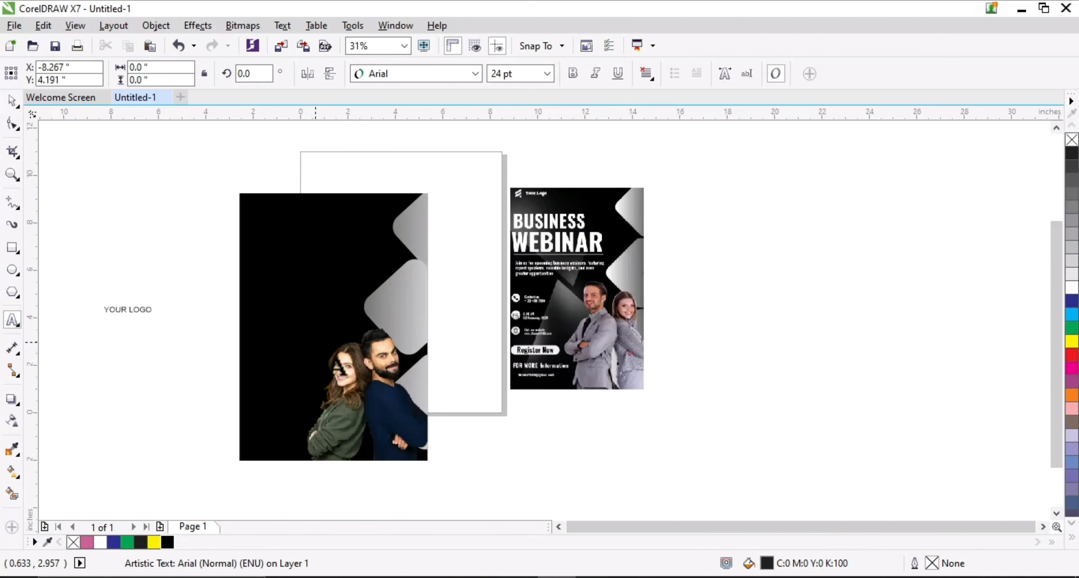
Place the "YOUR LOGO" text in the poster's upper-left corner, scaled to about 16.7 pt and filled white
left_click(14, 102)
scroll(139, 285, "up", 1)
left_click(138, 318)
left_click(140, 334)
scroll(165, 387, "down", 1)
left_click_drag(157, 365, 329, 243)
scroll(293, 268, "up", 2)
left_click(1072, 288)
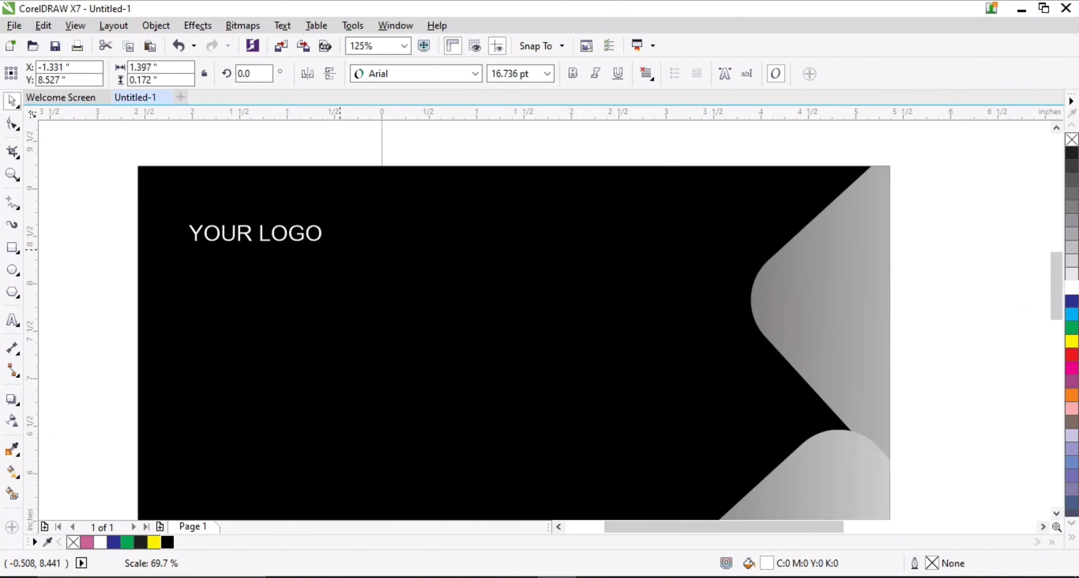
left_click_drag(255, 234, 281, 204)
scroll(237, 239, "down", 2)
left_click(156, 224)
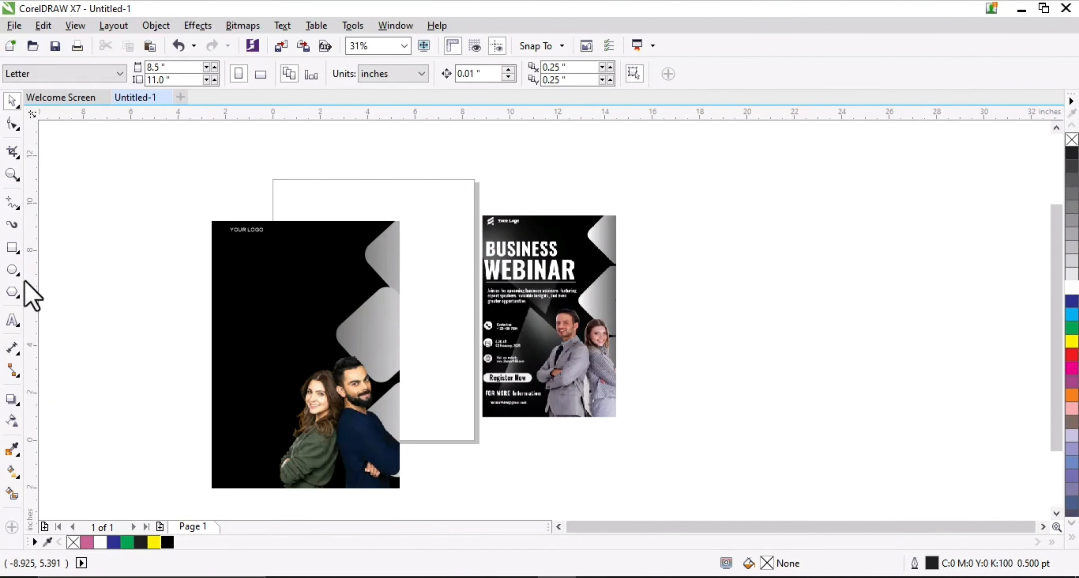
Add the two-line artistic text "BUSINESS WEBINAR" beside the poster and split it into separate lines
left_click(12, 320)
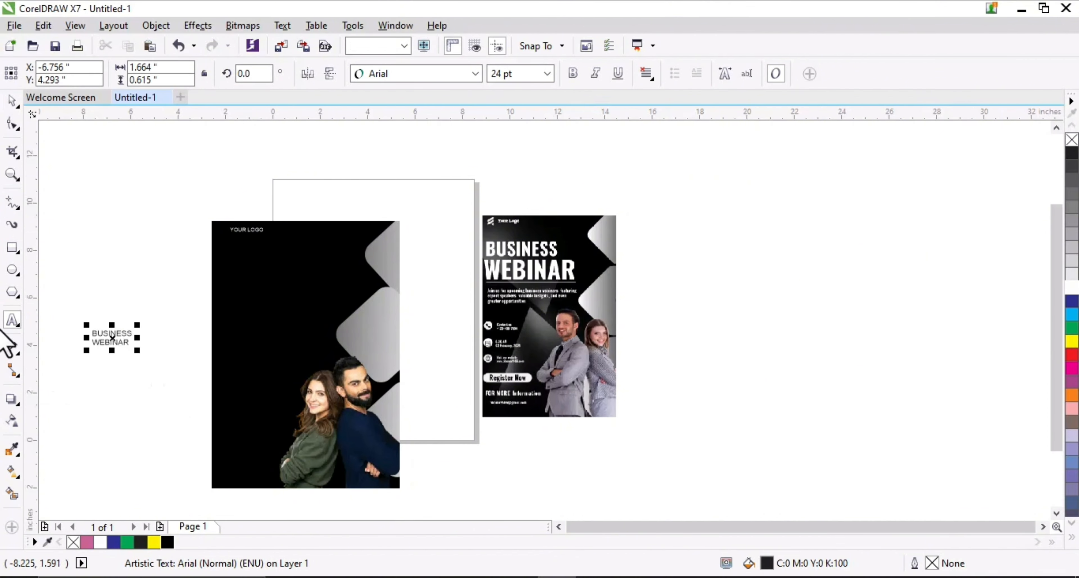
scroll(119, 339, "up", 2)
Make the "BUSINESS" and "WEBINAR" lines bold and underline "WEBINAR"
left_click(573, 76)
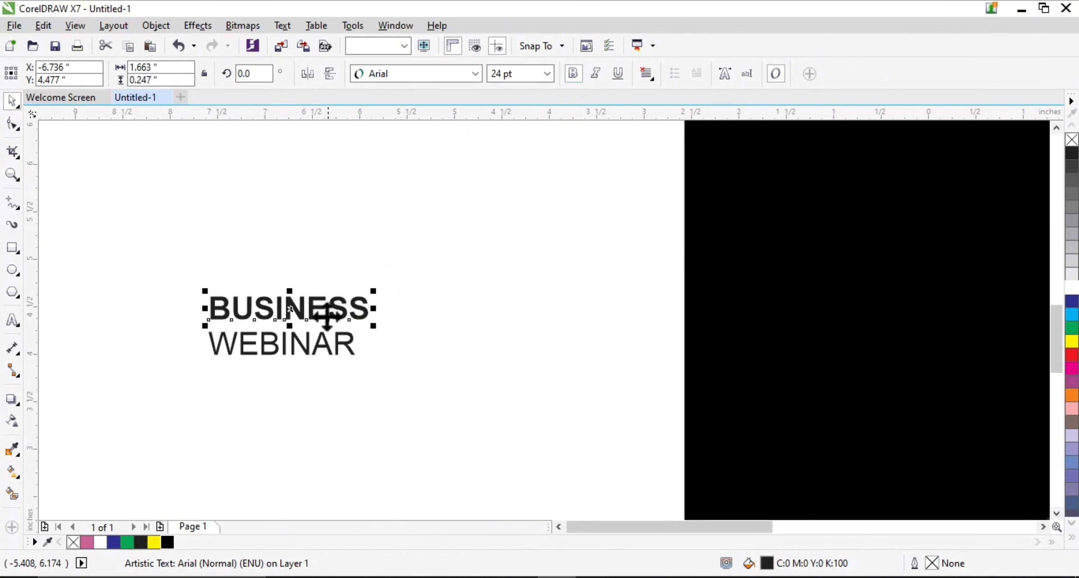
left_click(326, 344)
left_click(571, 78)
left_click(618, 76)
scroll(270, 350, "down", 2)
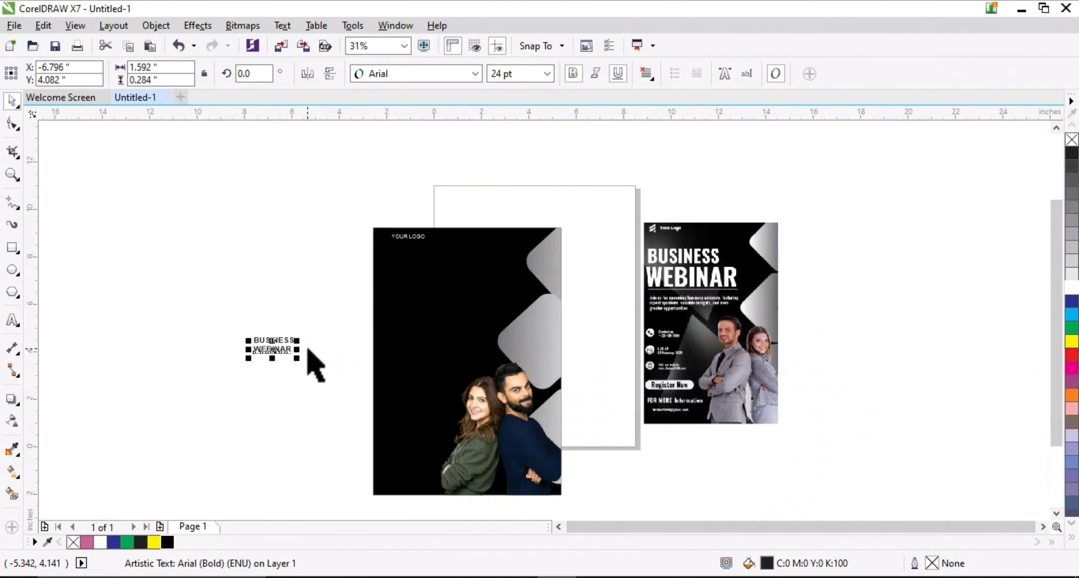
Place "BUSINESS" on the poster just below the logo text, enlarged to about 43.5 pt and filled white
left_click_drag(291, 340, 421, 311)
left_click(1072, 286)
scroll(488, 297, "up", 1)
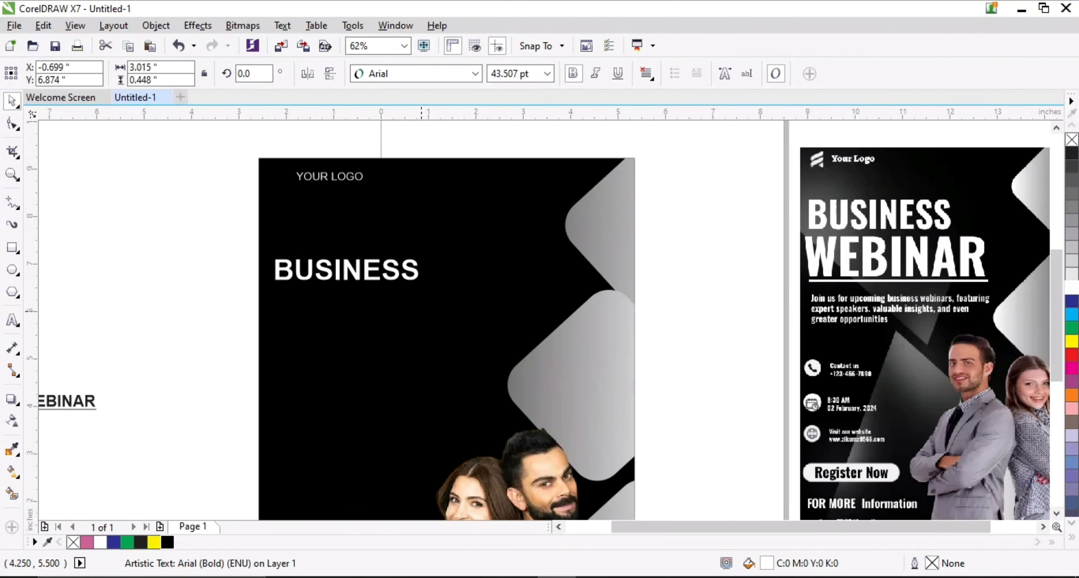
left_click_drag(355, 274, 361, 231)
scroll(284, 265, "down", 1)
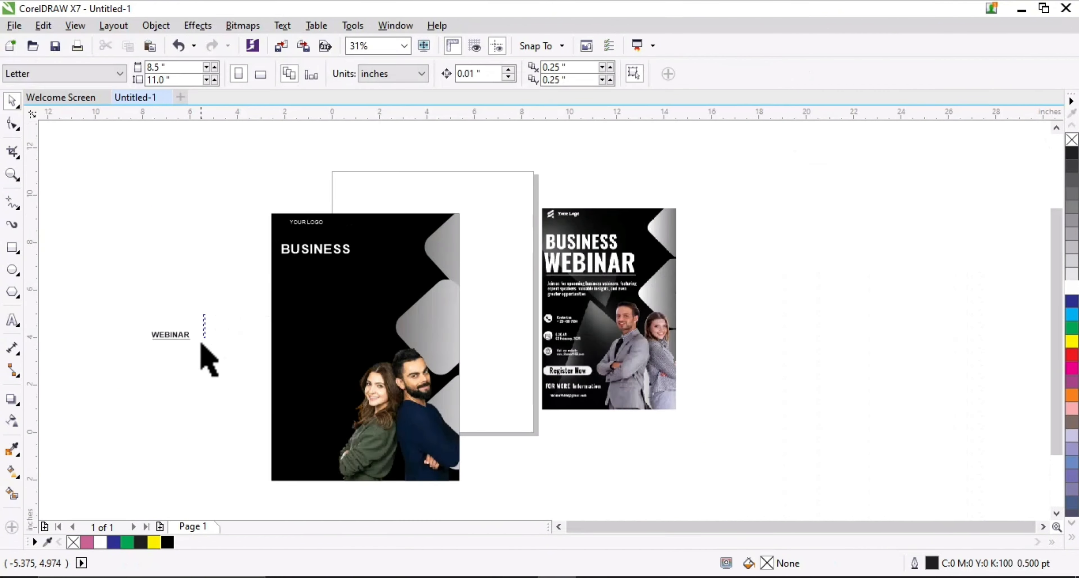
Place "WEBINAR" on the poster just below "BUSINESS", enlarged to about 49.4 pt and filled white
left_click_drag(185, 333, 448, 308)
scroll(314, 270, "up", 1)
left_click_drag(367, 282, 346, 273)
left_click_drag(420, 278, 396, 277)
Set the "WEBINAR" line in Bernard MT Condensed and scale it to about 52.6 pt
left_click(470, 74)
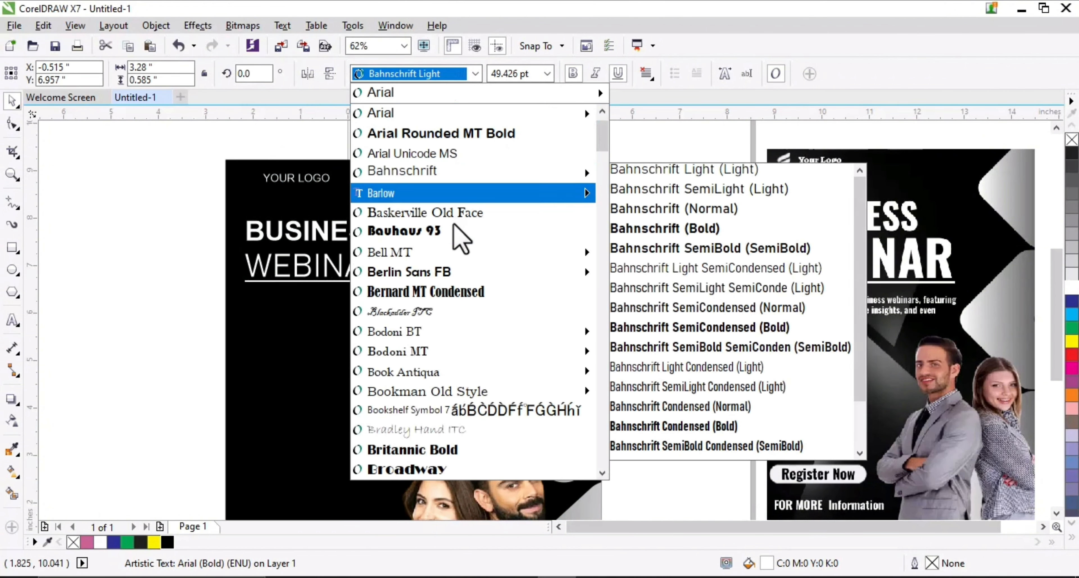
left_click(514, 293)
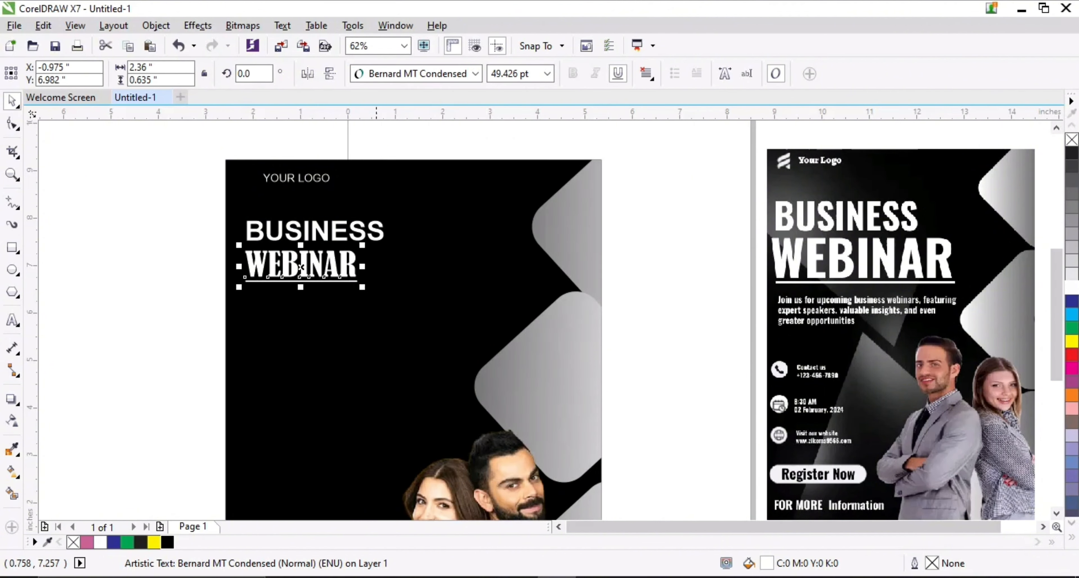
left_click_drag(362, 287, 414, 302)
scroll(337, 274, "up", 1)
left_click_drag(485, 321, 396, 299)
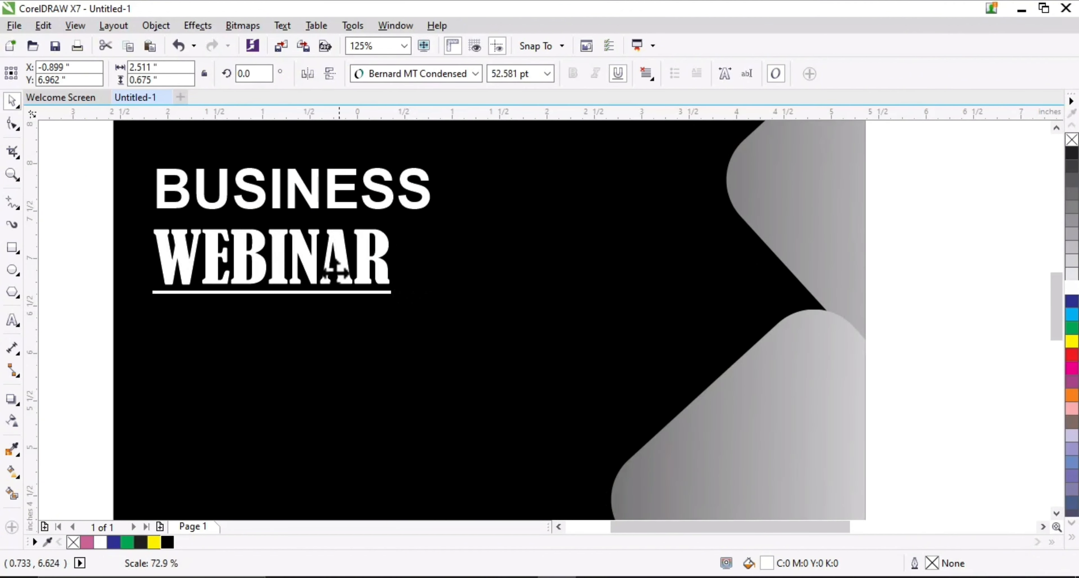
Widen the letter spacing of "WEBINAR" and align its left edge with "BUSINESS"
left_click_drag(336, 272, 348, 267)
key("F10")
left_click_drag(408, 294, 466, 289)
left_click(16, 106)
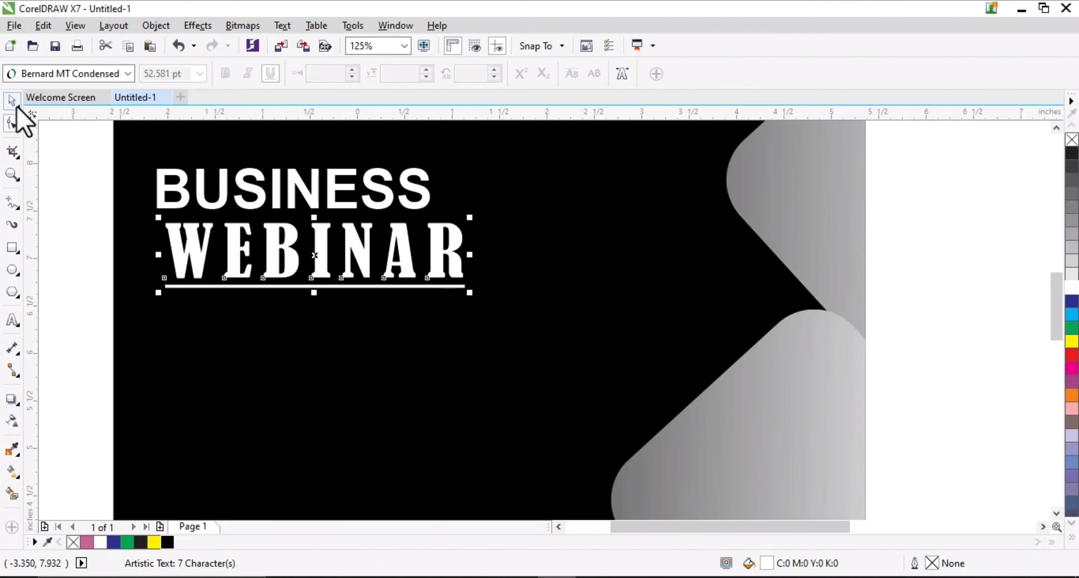
left_click(248, 191, "shift")
key("l")
left_click(85, 236)
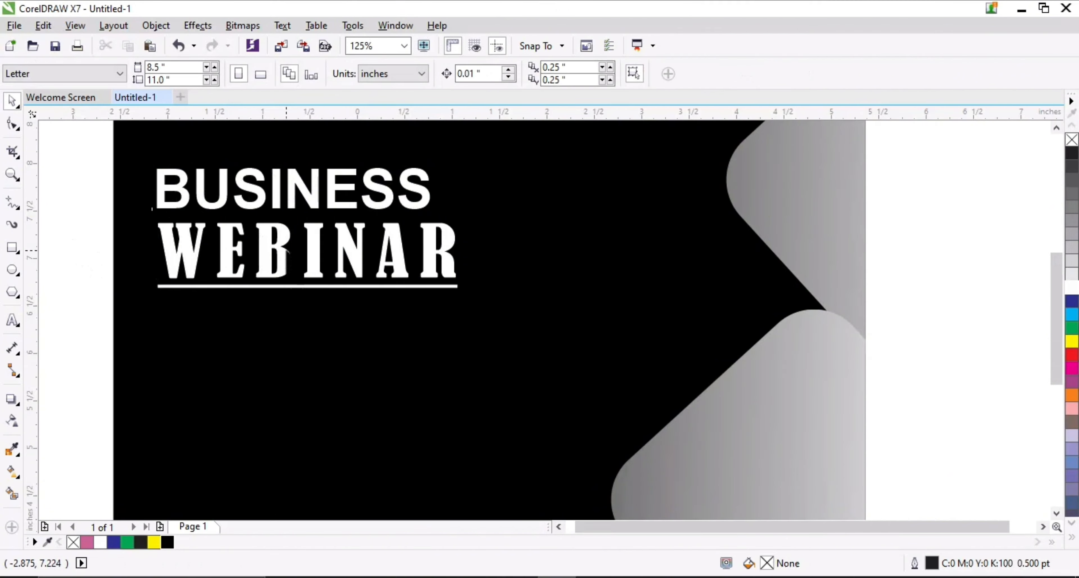
Enlarge both headline lines together to about 4.5 in wide and move them slightly lower on the poster
scroll(287, 275, "down", 2)
scroll(362, 259, "up", 1)
key("ctrl+z")
left_click_drag(132, 224, 366, 328)
left_click_drag(203, 312, 198, 339)
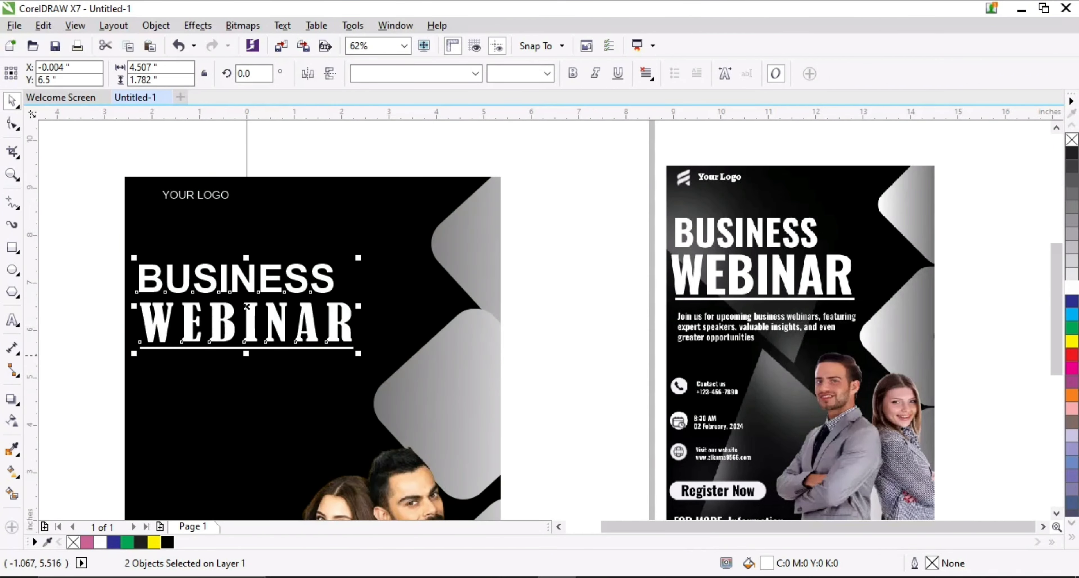
left_click(521, 371)
Add three-line artistic text beside the poster: "Join us for upcoming business webnars, featuring expert speakers, valuabe insights and even greater opportunities"
scroll(808, 379, "up", 1)
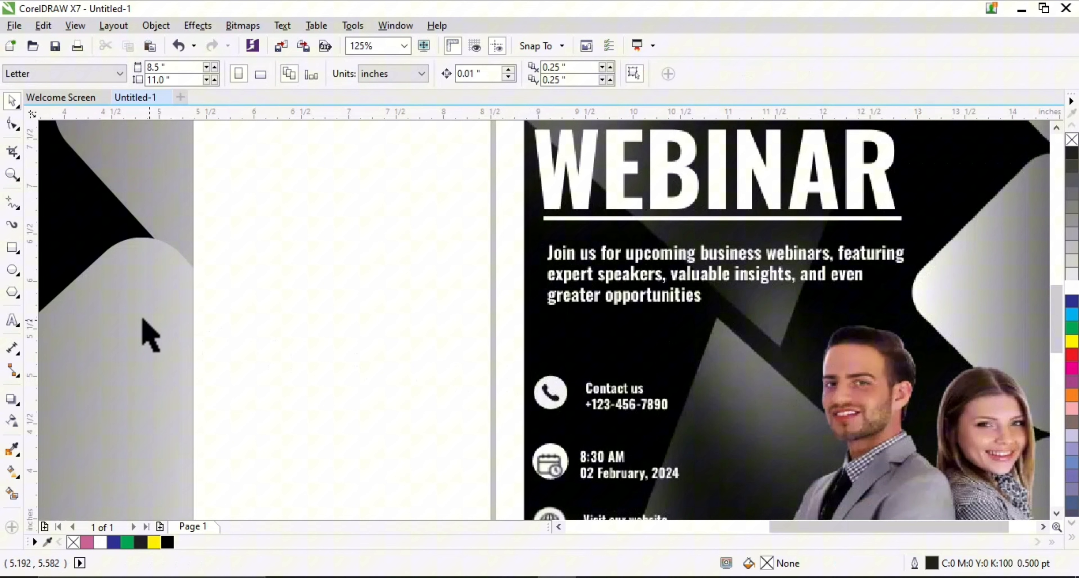
left_click(352, 332)
type("J")
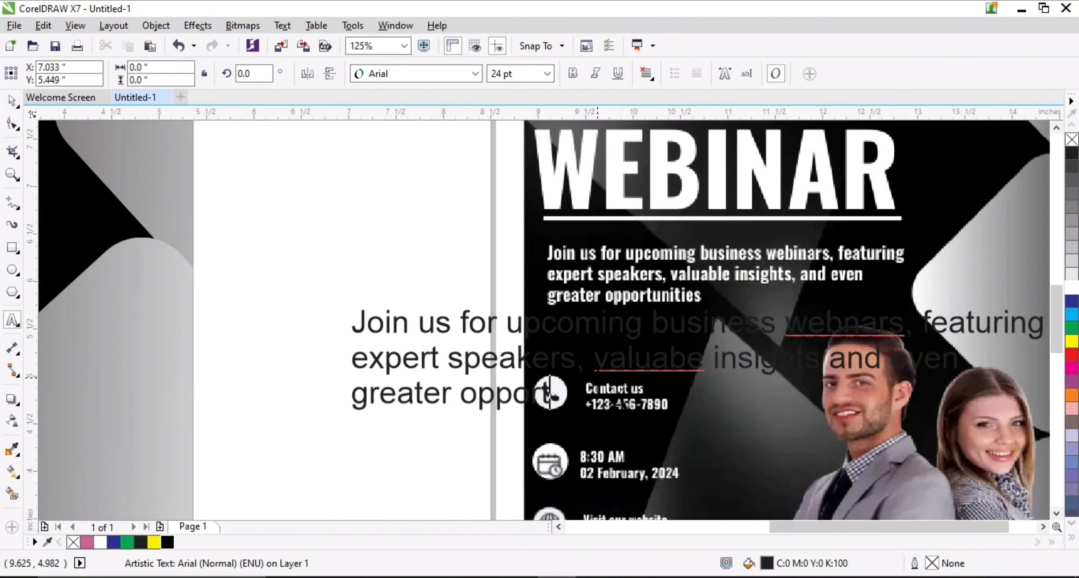
Place the "Join us" text on the poster below the "WEBINAR" underline, filled white and scaled down to about 10.7 pt
scroll(683, 354, "down", 1)
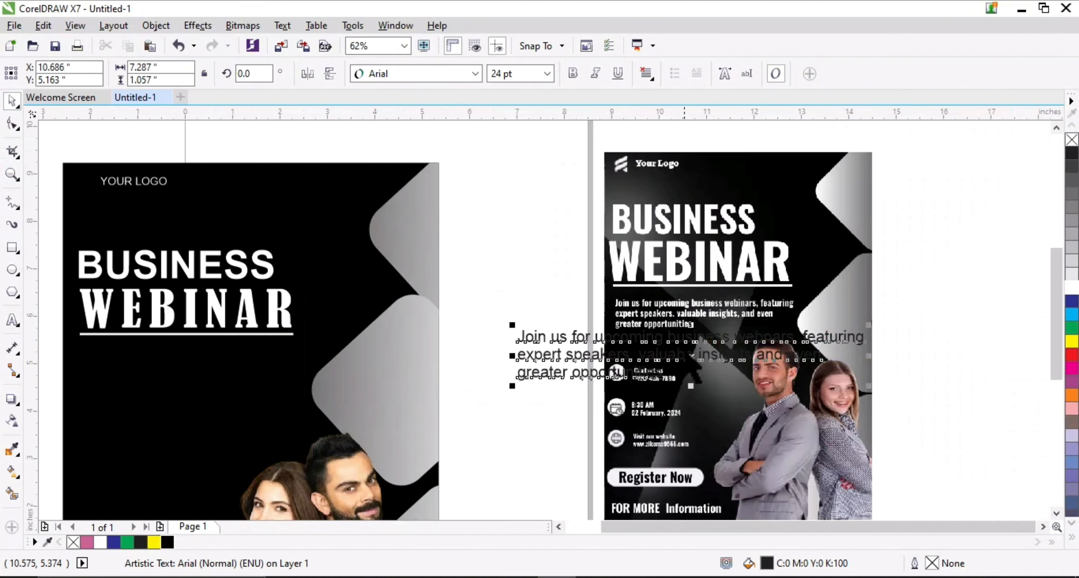
left_click_drag(682, 362, 293, 399)
scroll(413, 403, "down", 1)
scroll(290, 402, "up", 1)
left_click(1072, 287)
scroll(370, 414, "up", 1)
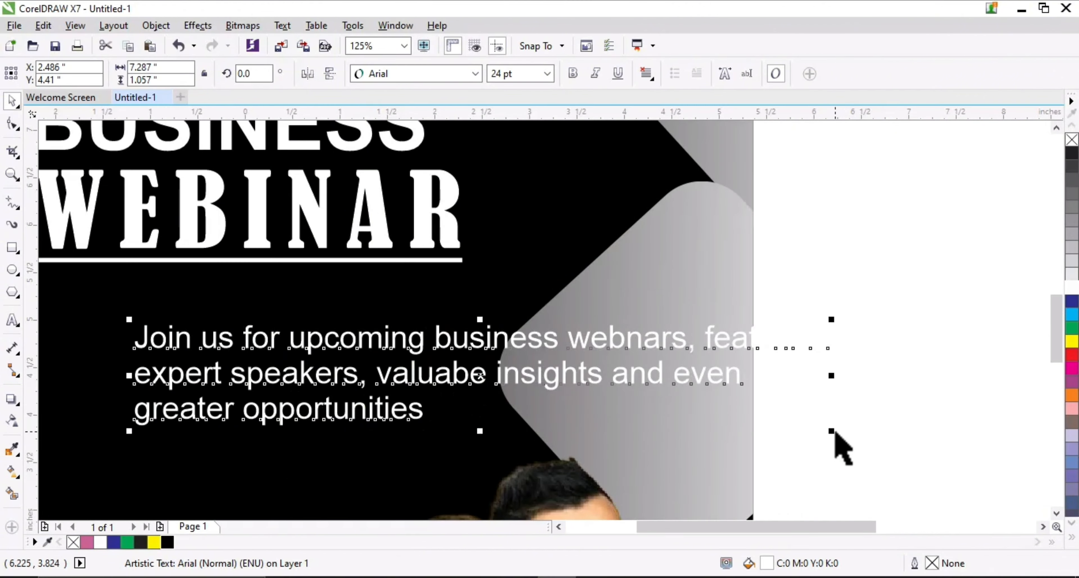
left_click_drag(833, 429, 346, 324)
scroll(511, 393, "down", 1)
scroll(313, 378, "up", 1)
Align the left edges of the "WEBINAR" headline and the "Join us" text
left_click(281, 269, "shift")
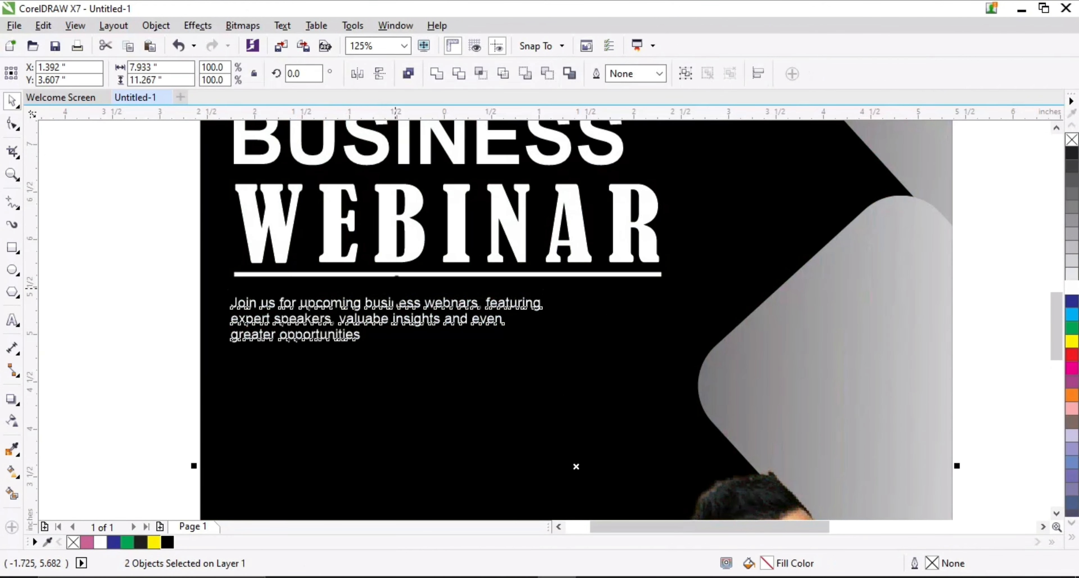
left_click(242, 273)
left_click(348, 320, "shift")
key("l")
left_click(181, 318)
left_click(303, 338)
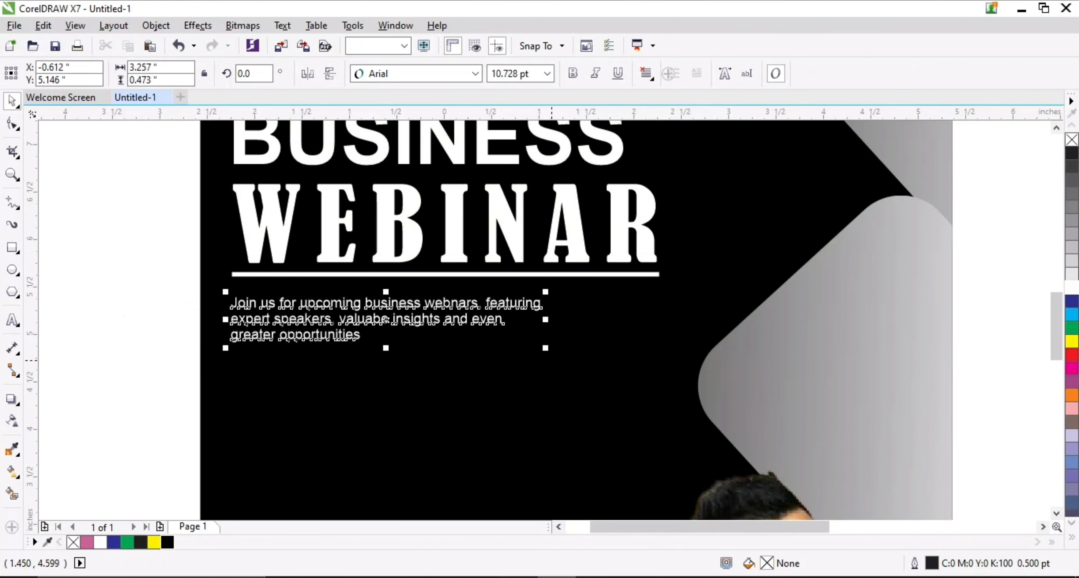
Enlarge the "Join us" text until it nearly spans the width of the "WEBINAR" headline
left_click_drag(546, 347, 655, 394)
scroll(337, 355, "down", 1)
left_click_drag(154, 231, 545, 386)
left_click(155, 325)
Add artistic text beside the poster with "Contect us" on one line and the contact phone number below it
scroll(155, 325, "down", 1)
scroll(487, 348, "up", 2)
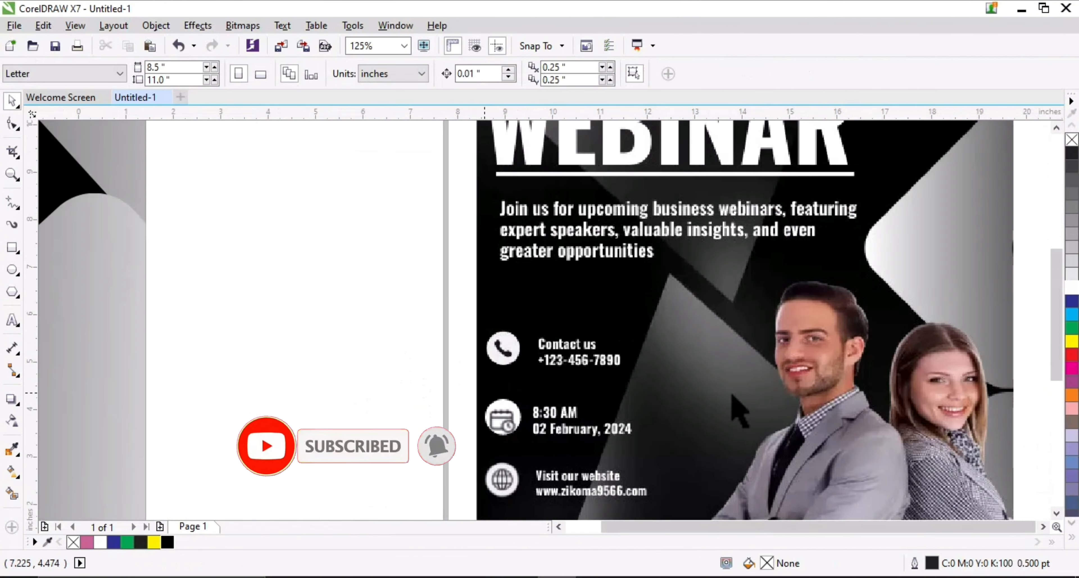
left_click(12, 320)
left_click(286, 331)
type("C")
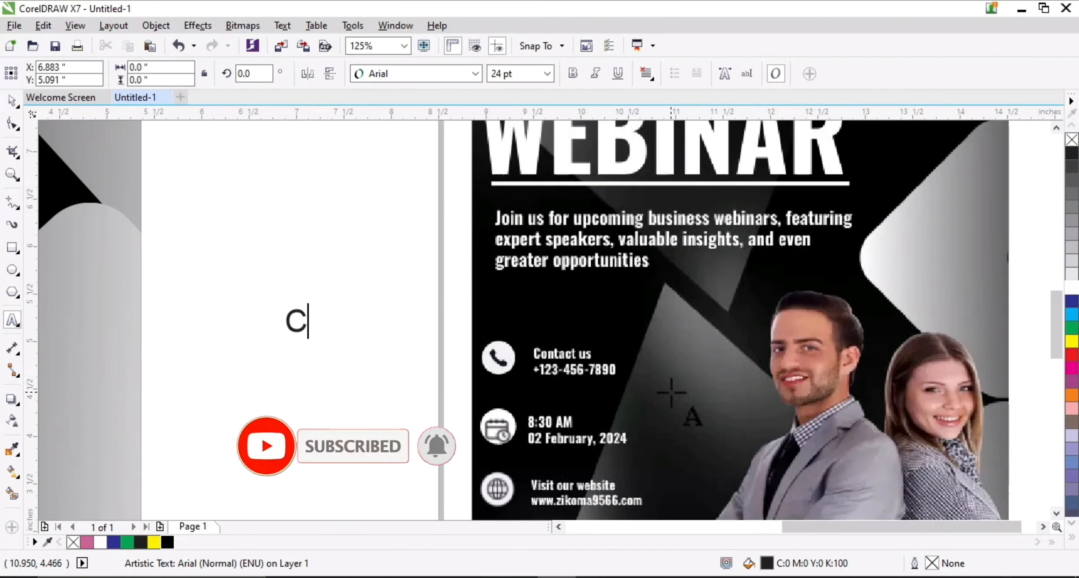
type("ontect us")
key("Return")
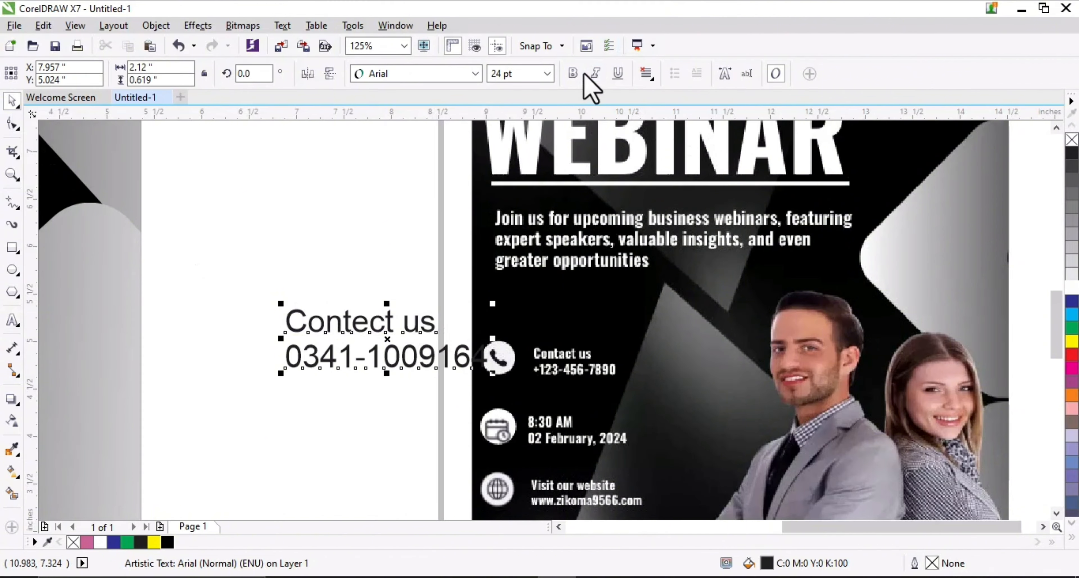
Make the contact text bold and place it on the poster below the "Join us" text, filled white and scaled to 14.2 pt
left_click(573, 74)
scroll(621, 298, "down", 2)
scroll(650, 293, "left", 3)
left_click_drag(662, 293, 249, 360)
scroll(206, 364, "up", 2)
left_click_drag(397, 390, 353, 374)
scroll(274, 327, "down", 2)
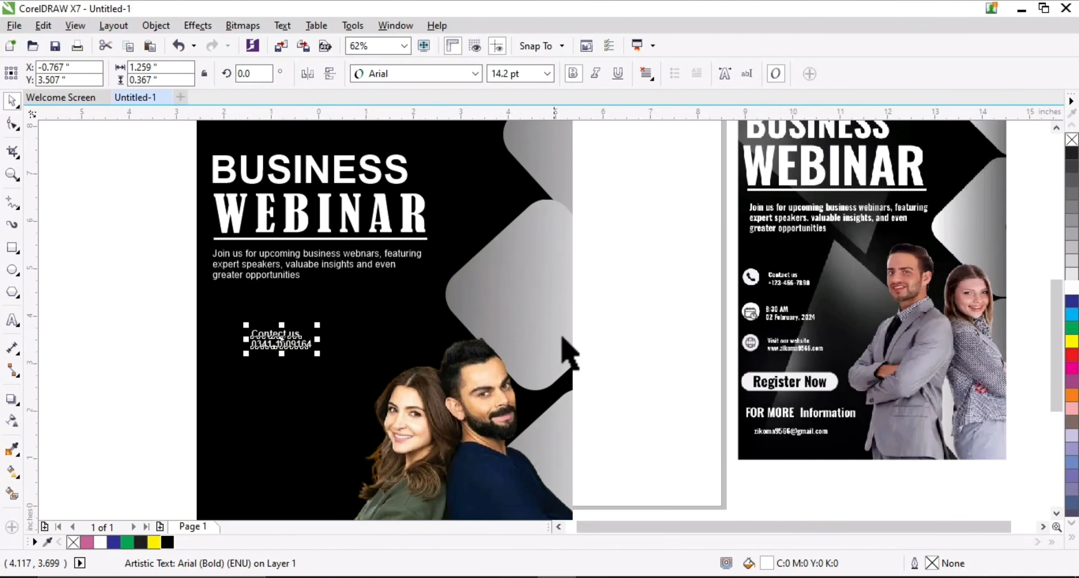
key("Escape")
scroll(823, 329, "up", 2)
left_click(13, 320)
left_click(383, 325)
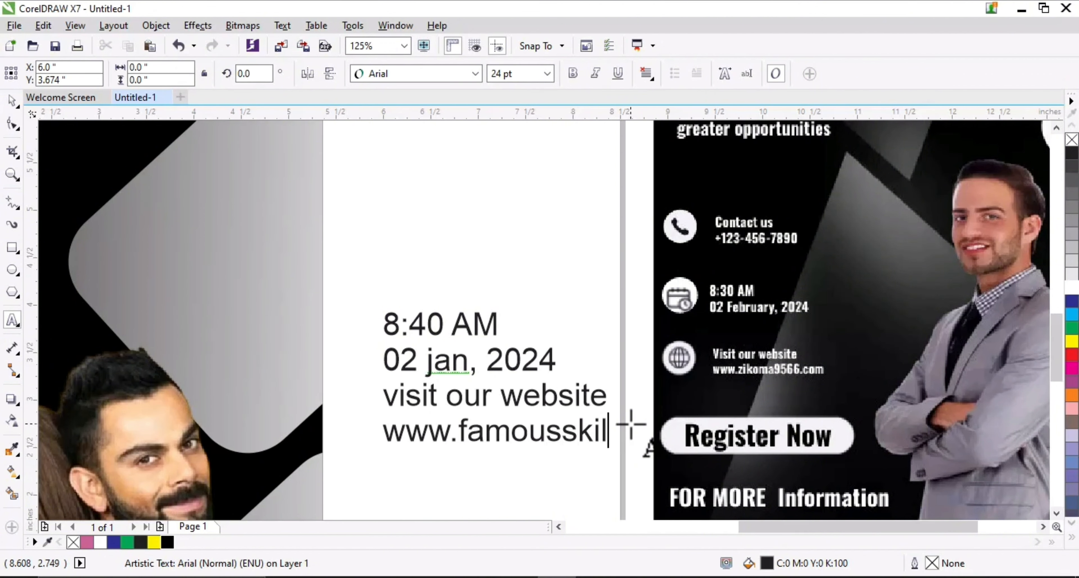
left_click(573, 74)
left_click(330, 285)
left_click(610, 397)
Place the time and date lines below the contact text on the poster, grouped, filled white and scaled to about 1.47 in wide
left_click_drag(363, 265, 606, 392)
scroll(532, 349, "down", 2)
left_click_drag(518, 349, 144, 402)
scroll(266, 390, "up", 2)
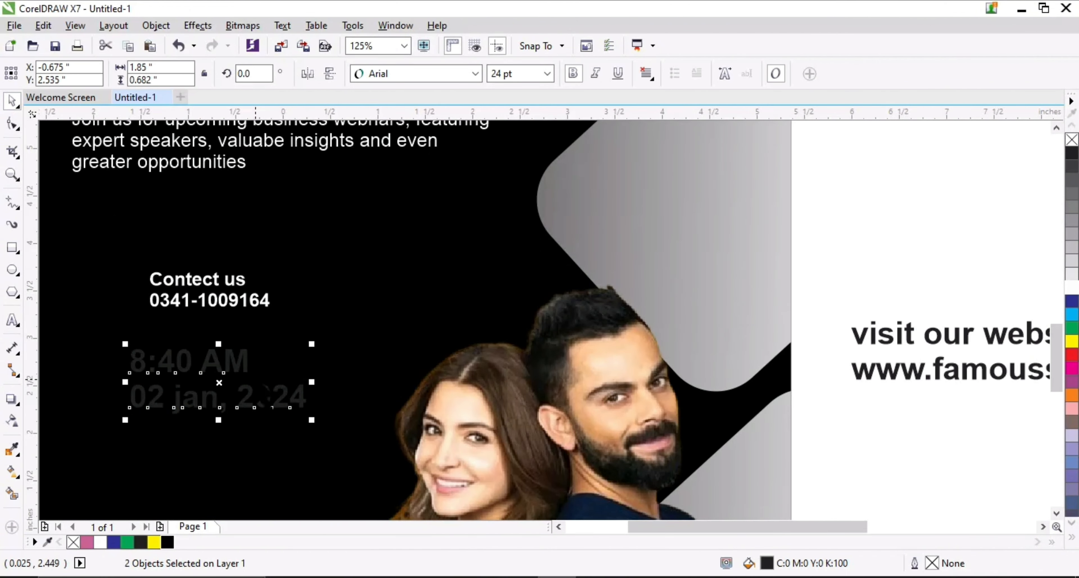
left_click(258, 303)
left_click(414, 279)
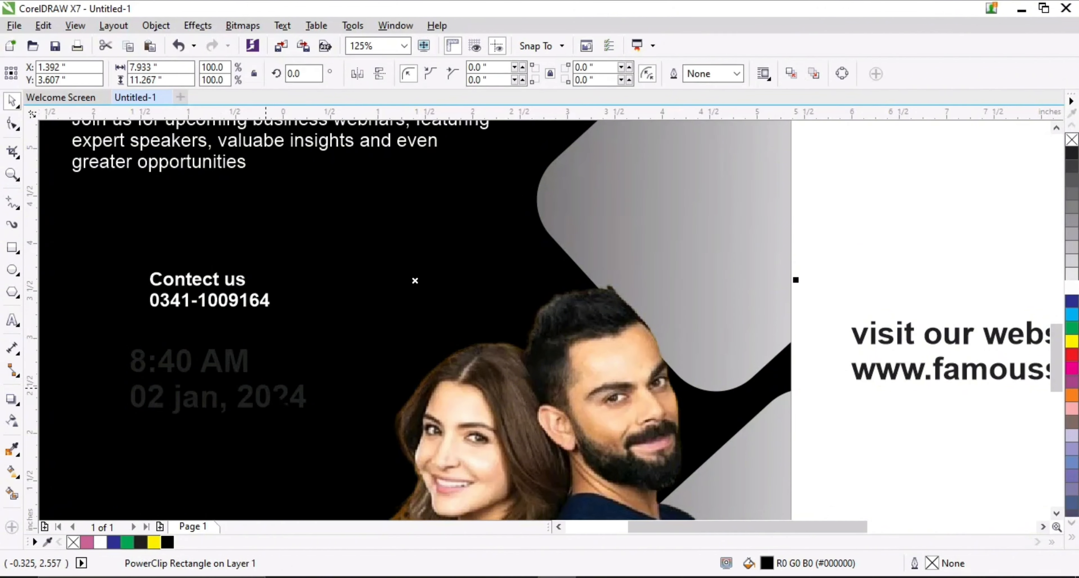
left_click(280, 402)
mouse_move(313, 414)
left_mouse_down()
mouse_move(298, 398)
mouse_move(293, 413)
left_mouse_up()
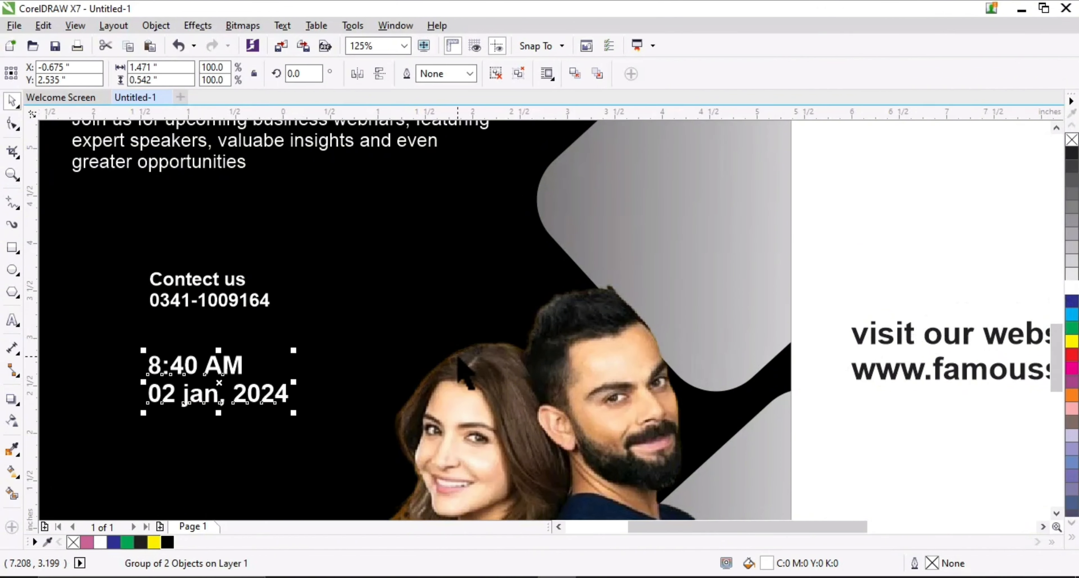
Set both lines of the contact text on the poster to 16 pt
scroll(545, 318, "left", 3)
double_click(294, 294)
left_click_drag(244, 274, 342, 298)
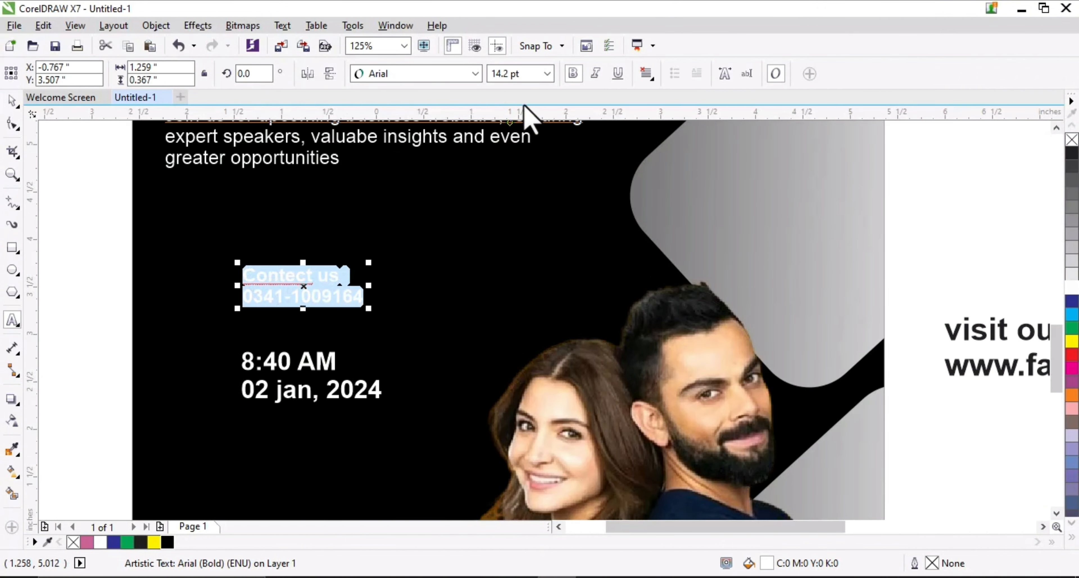
left_click(547, 74)
left_click(524, 199)
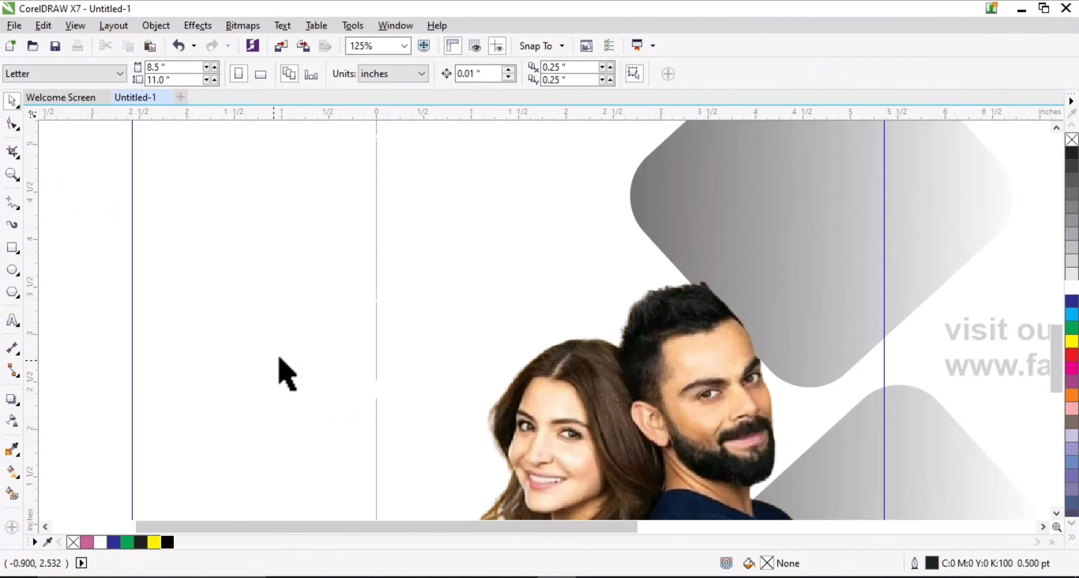
Set the "02 jan, 2024" and "8:40 AM" lines to 14 pt
scroll(287, 373, "down", 4)
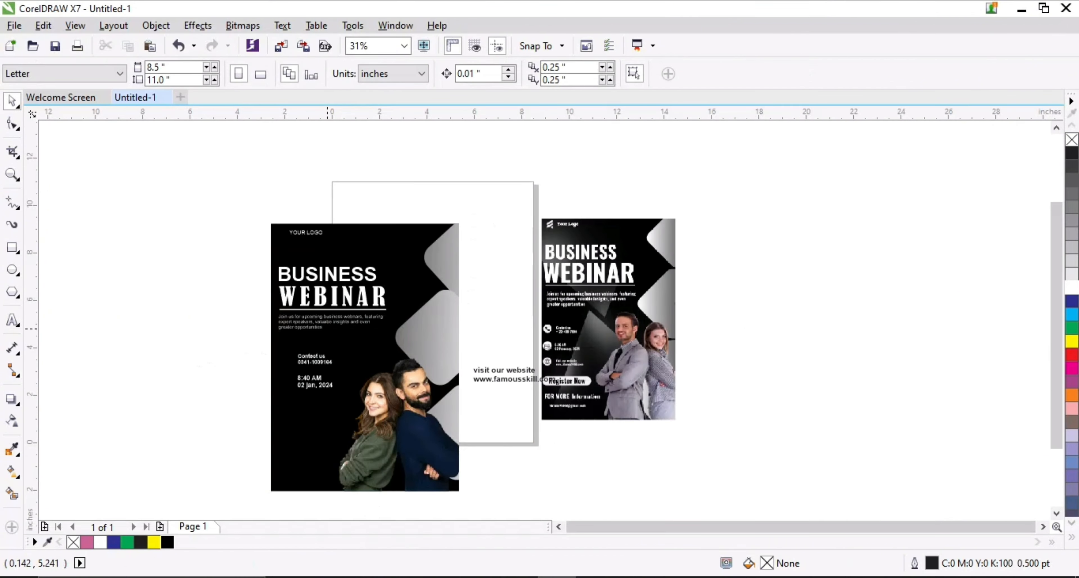
scroll(329, 416, "up", 4)
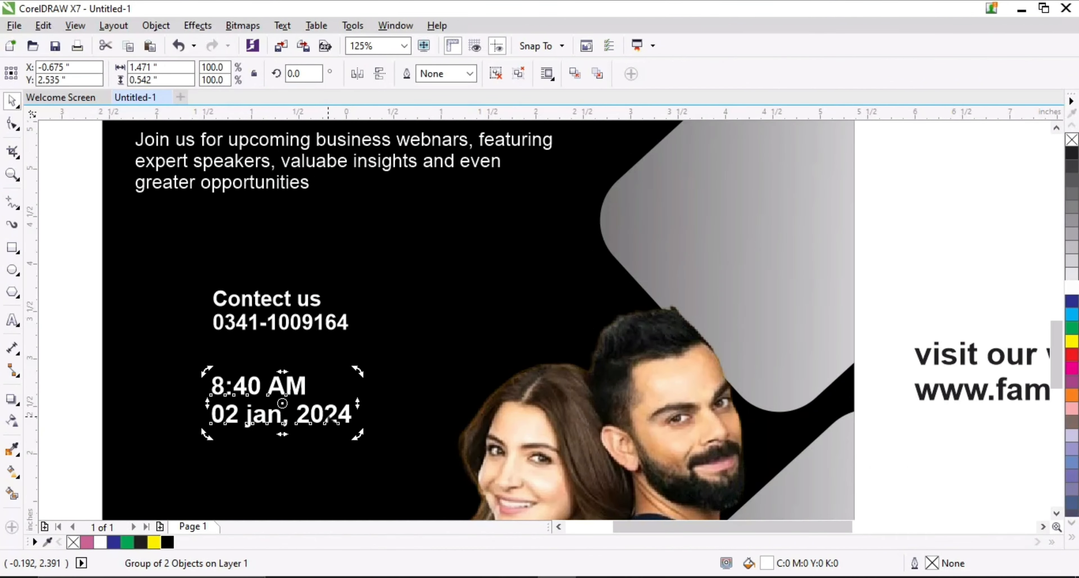
double_click(282, 416)
key("ctrl+a")
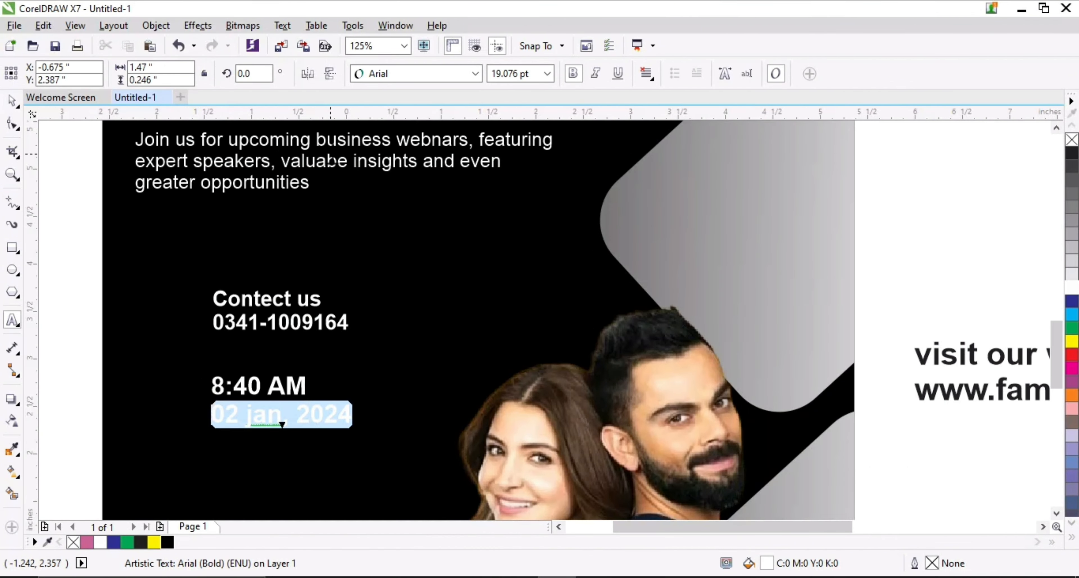
left_click(547, 74)
left_click(522, 183)
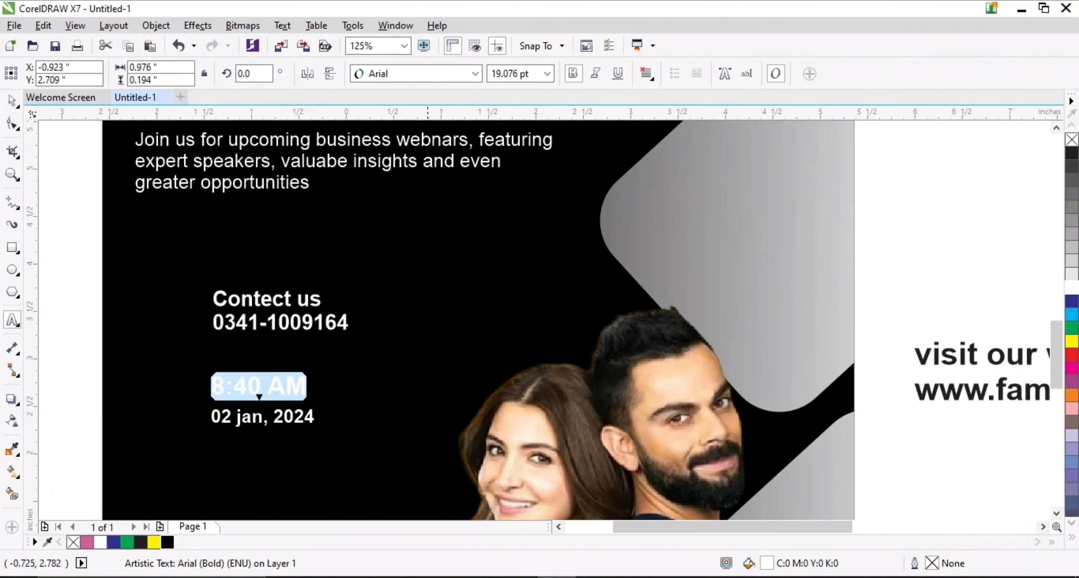
left_click(547, 74)
left_click(522, 182)
left_click(12, 100)
left_click(275, 416, "shift")
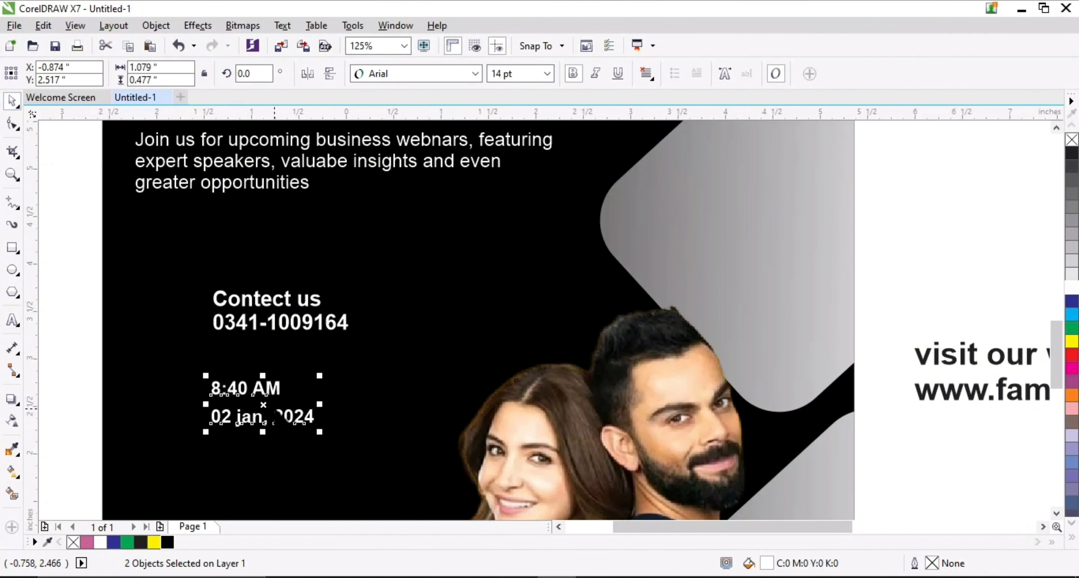
left_click(63, 218)
Nudge the date line up closer to "8:40 AM" and group the two lines
scroll(241, 418, "up", 2)
left_click(257, 415)
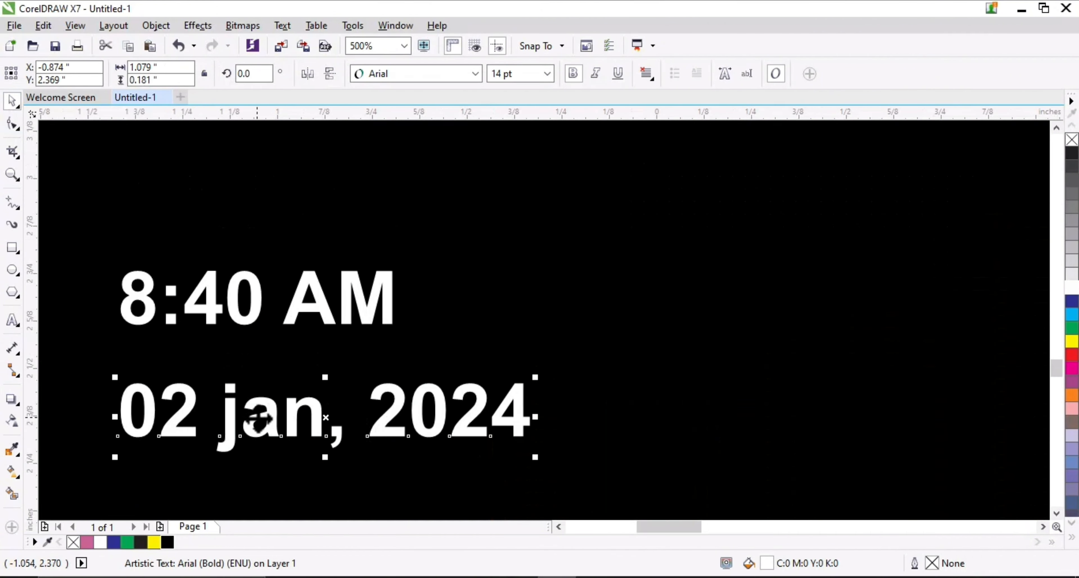
key("Up")
key("Up")
key("Up")
key("Up")
key("Up")
key("Up")
key("Up")
scroll(467, 338, "down", 2)
left_click_drag(198, 289, 493, 393)
key("ctrl+g")
scroll(373, 318, "down", 2)
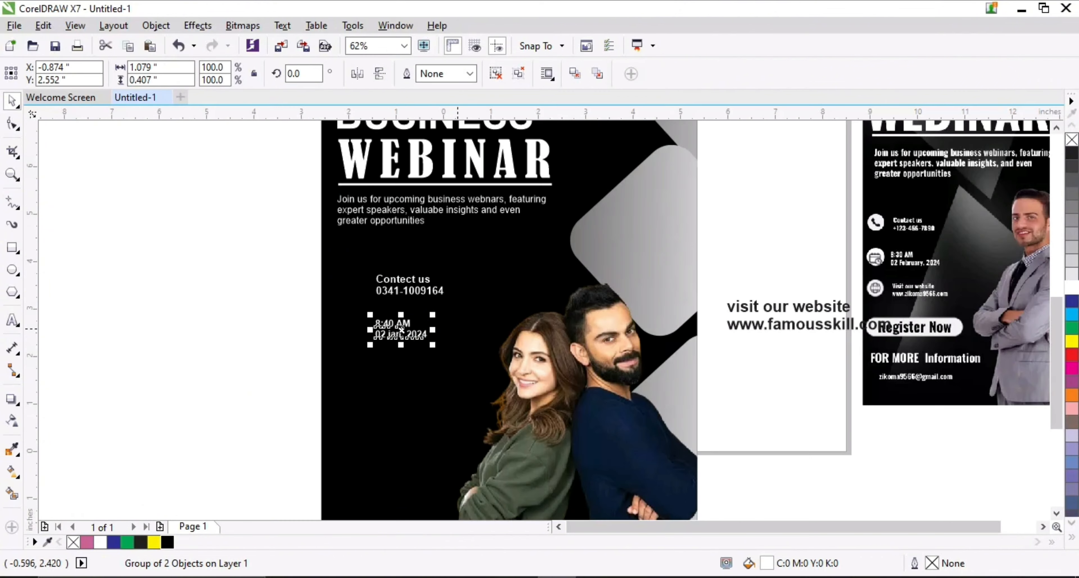
left_click(432, 240, "shift")
left_click(271, 350)
scroll(272, 350, "down", 1)
scroll(270, 335, "up", 3)
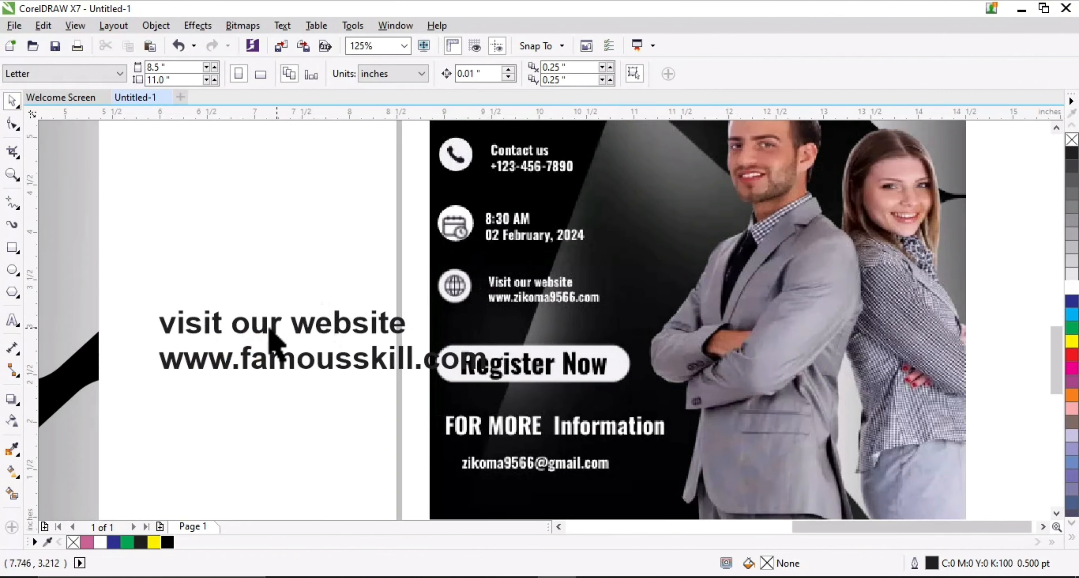
left_click(331, 325)
left_click(547, 74)
left_click(524, 184)
left_click(375, 354)
left_click(547, 74)
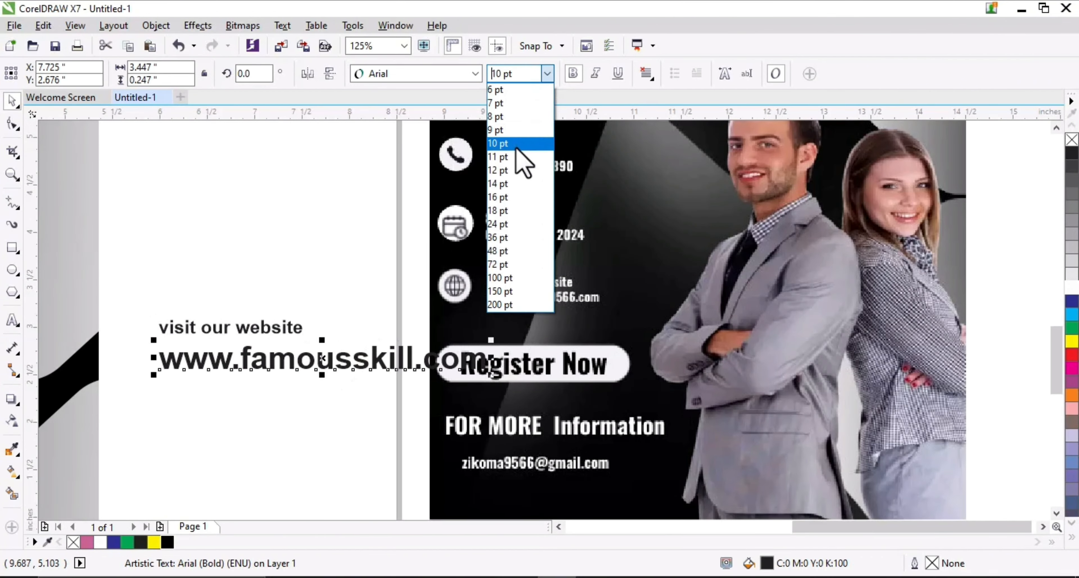
left_click(522, 183)
left_click(266, 398)
left_click_drag(198, 364, 217, 349)
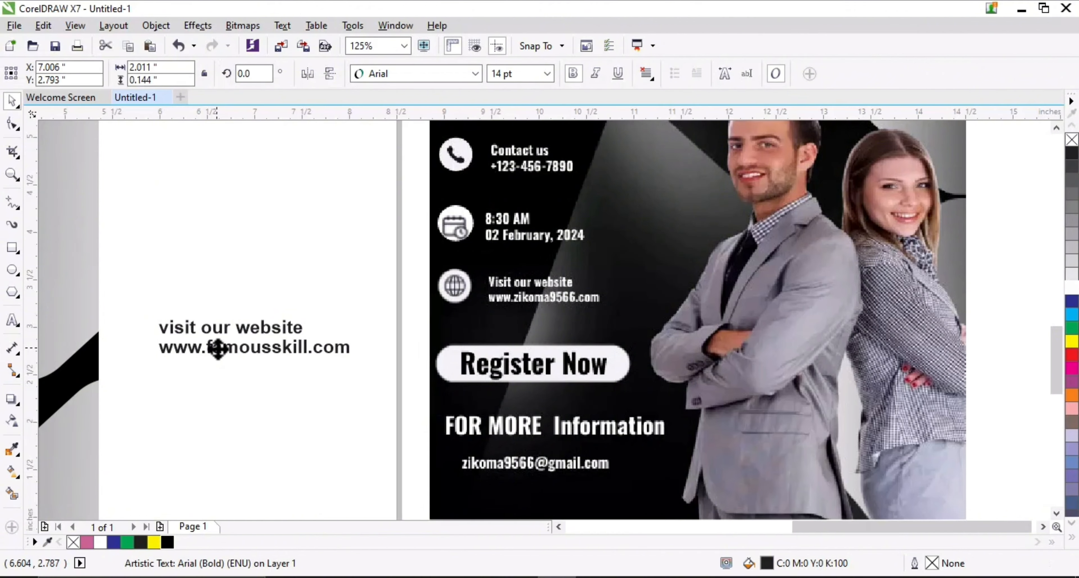
Place the two website lines on the poster below the time and date, and fill them white
left_click_drag(202, 404, 164, 419)
scroll(164, 419, "down", 4)
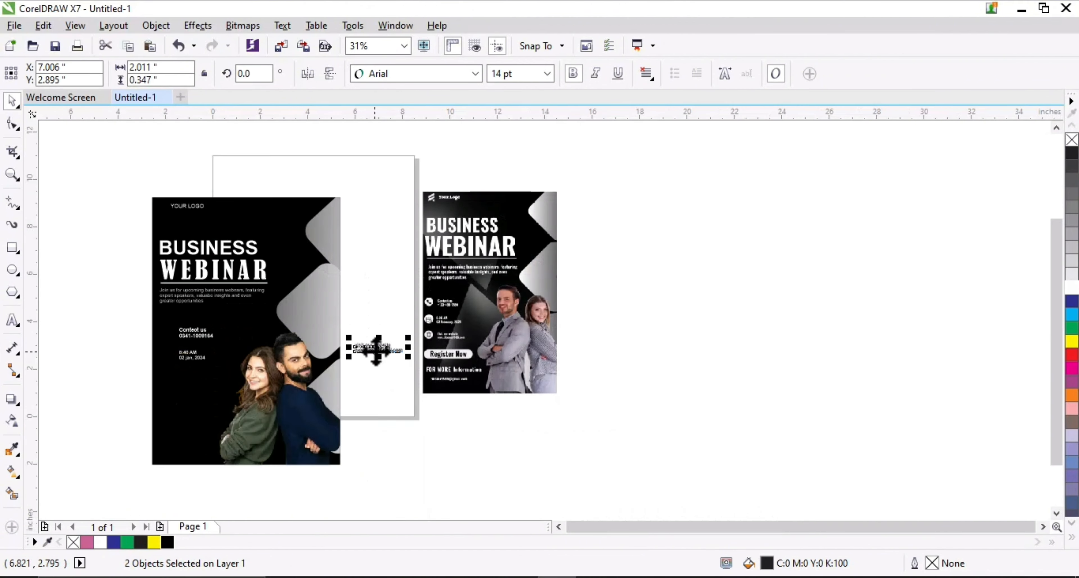
left_click_drag(374, 350, 211, 377)
scroll(200, 380, "up", 2)
left_click(1072, 288)
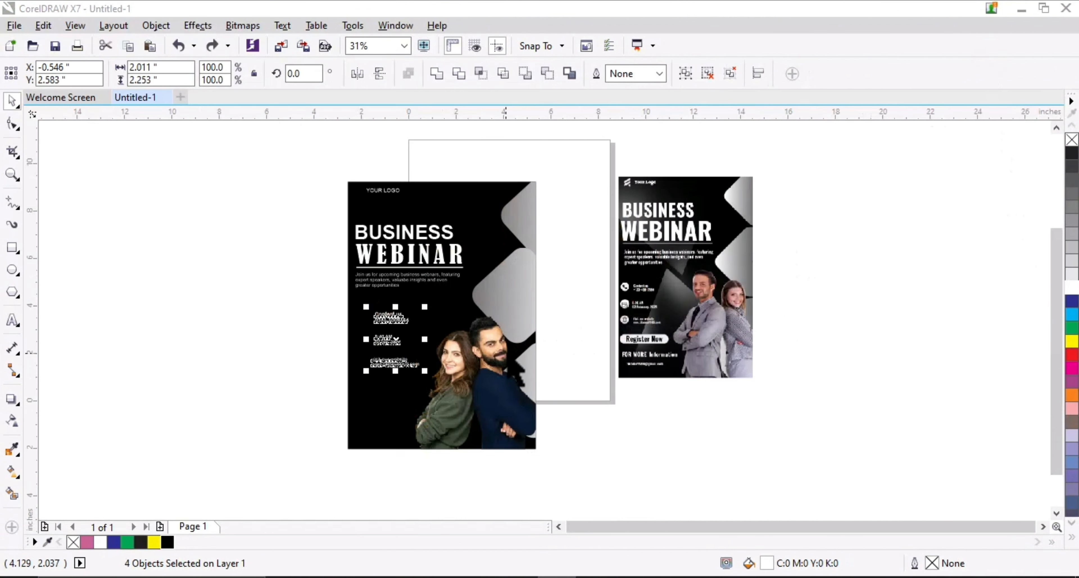
scroll(507, 359, "up", 1)
left_click(667, 350)
scroll(668, 349, "up", 1)
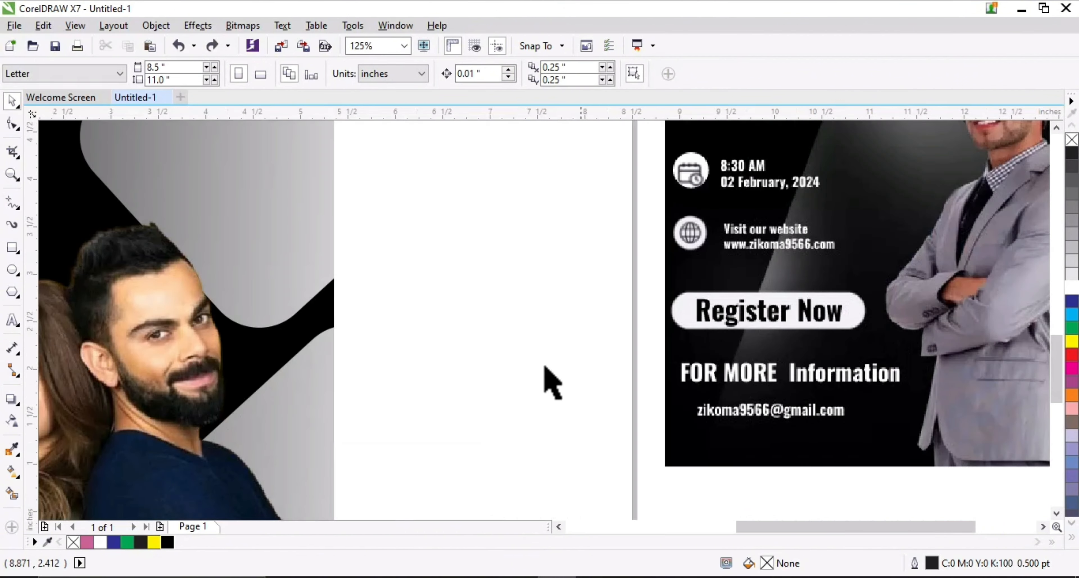
Draw a rectangle about 1.91 by 0.47 in on the blank page and round its corners fully into a pill
left_click(14, 248)
left_click_drag(393, 301, 574, 346)
key("F10")
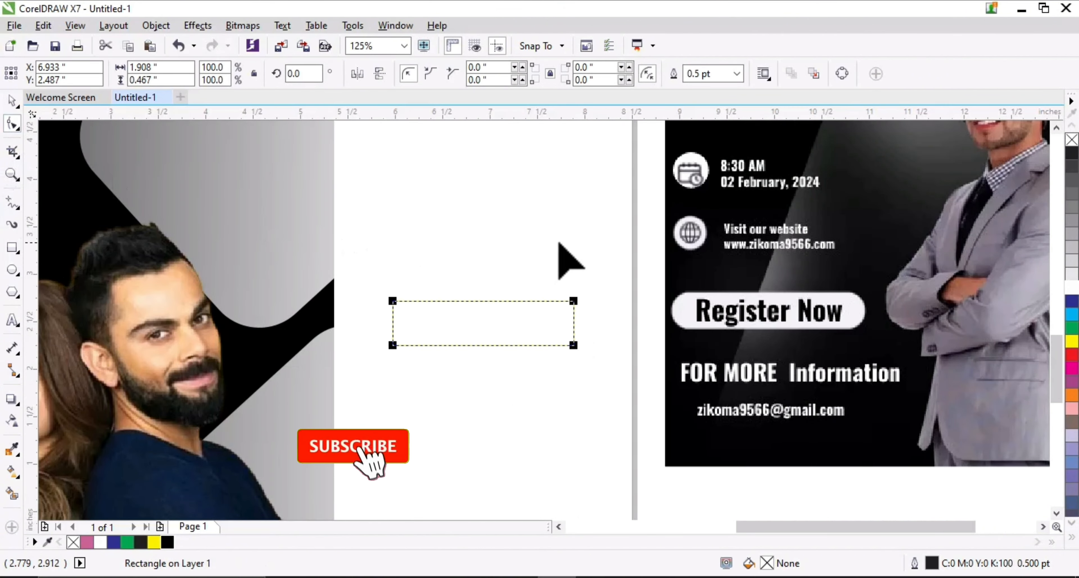
left_click_drag(574, 301, 512, 311)
key("Escape")
Add text reading "Register Now", "FOR MORE Information" and the contact's e-mail address below the pill, and break it into separate lines
key("F8")
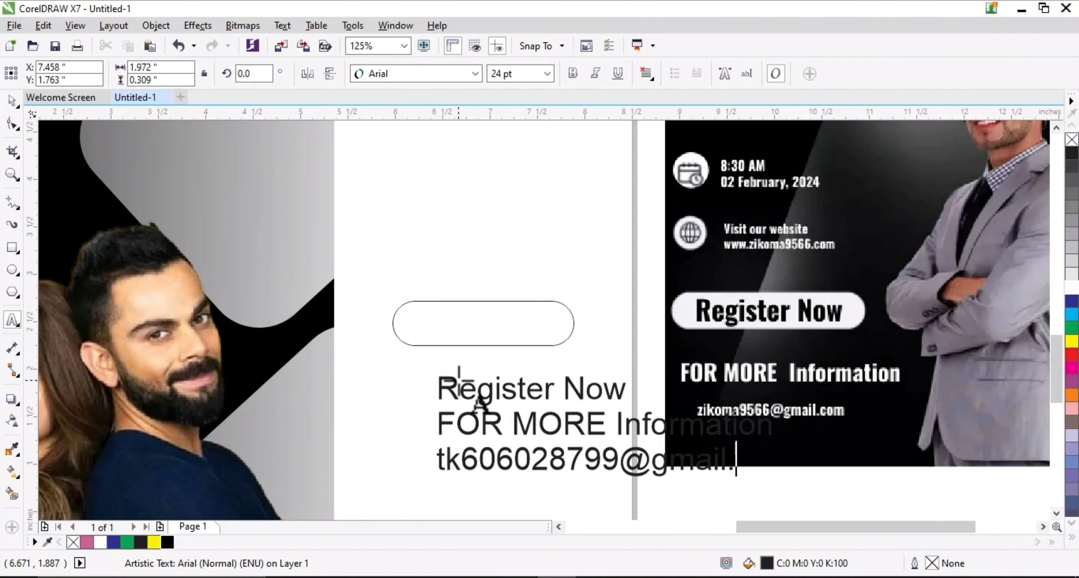
scroll(444, 317, "down", 1)
scroll(408, 286, "up", 1)
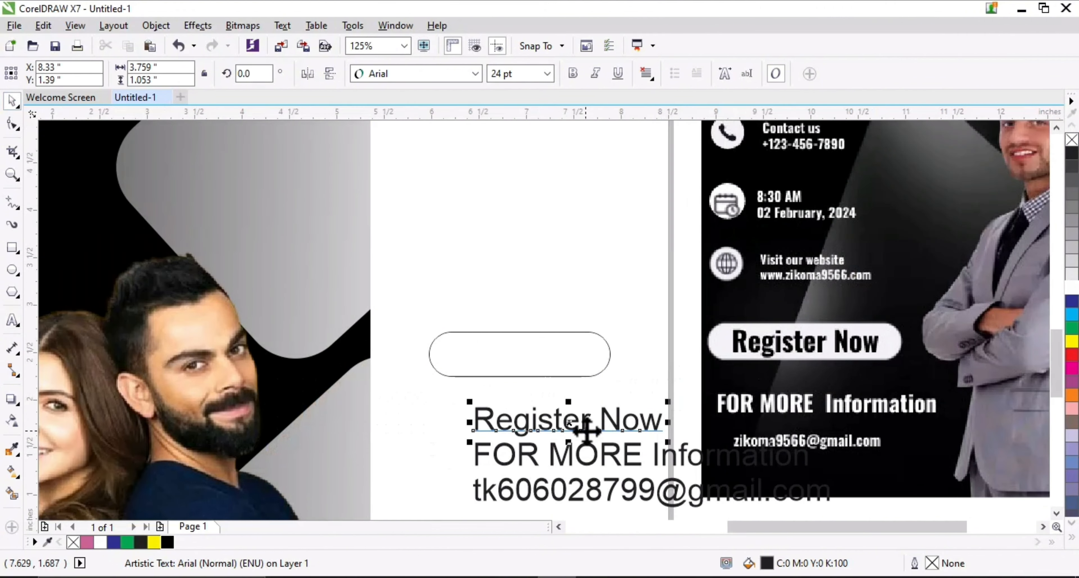
Shrink "Register Now" to about 18 pt and place it inside the pill
scroll(563, 379, "up", 1)
left_click_drag(682, 380, 636, 371)
scroll(978, 283, "down", 1)
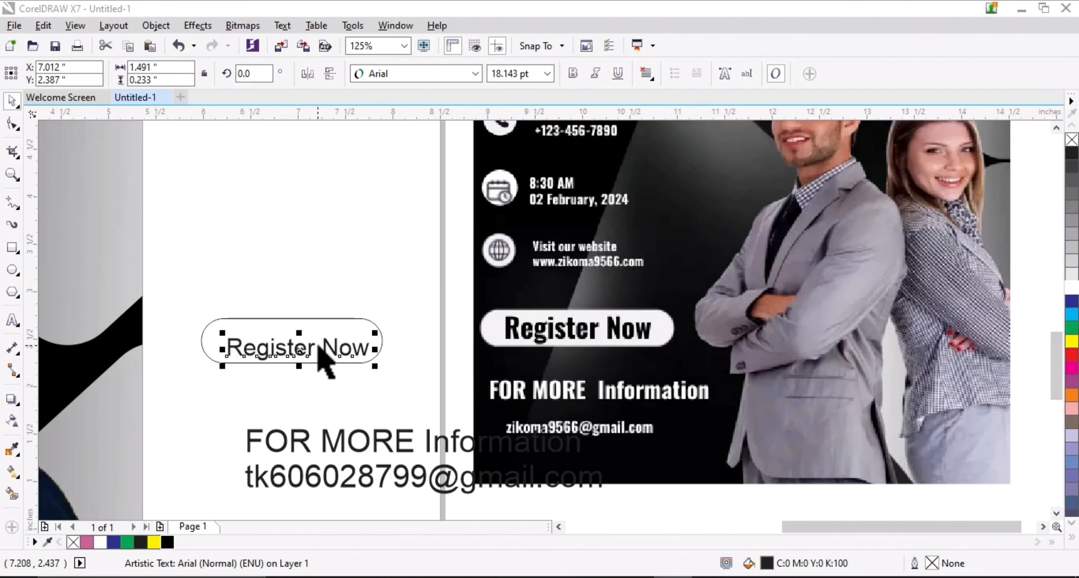
left_click_drag(299, 344, 306, 351)
left_click(378, 355, "shift")
left_click(306, 349)
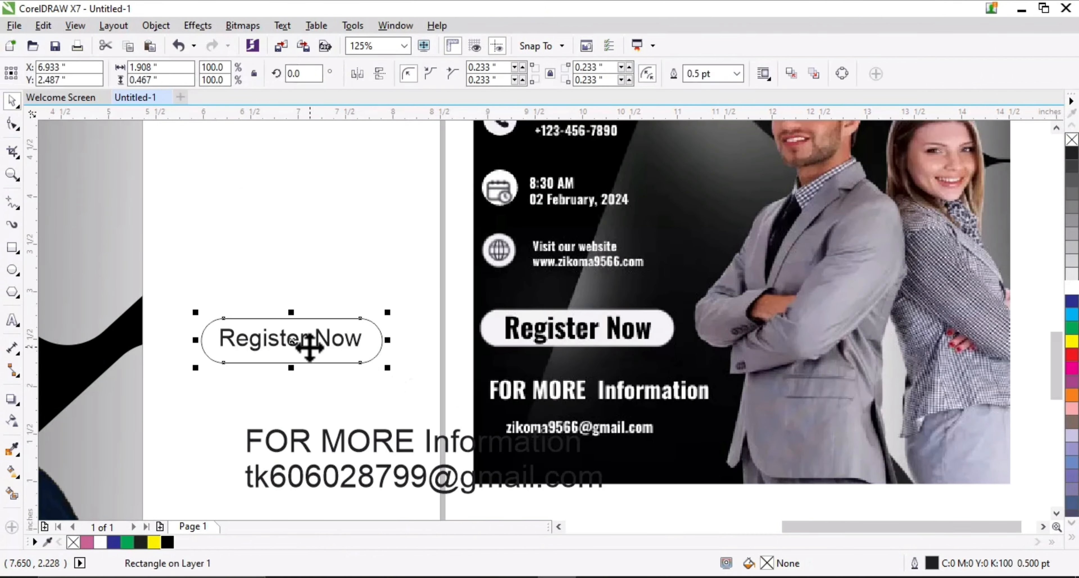
Reduce the pill's height to about 0.38 in around "Register Now" and make the text bold
scroll(306, 349, "up", 1)
left_click(421, 348)
left_click_drag(420, 350, 348, 345)
left_click(415, 372, "shift")
left_click(479, 361)
left_click(574, 73)
scroll(415, 337, "down", 1)
scroll(379, 320, "down", 1)
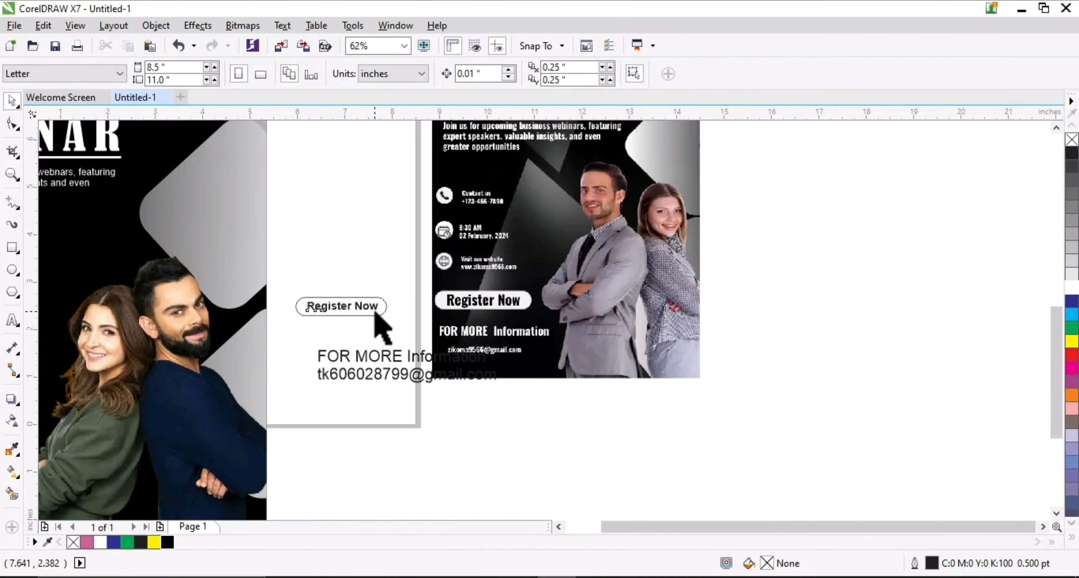
Place the pill, filled white, with "Register Now" on the poster below the website lines, about 2.28 in wide, and reduce its corner rounding
scroll(385, 306, "up", 1)
left_click(324, 337, "alt")
scroll(427, 300, "down", 2)
left_click(411, 310, "shift")
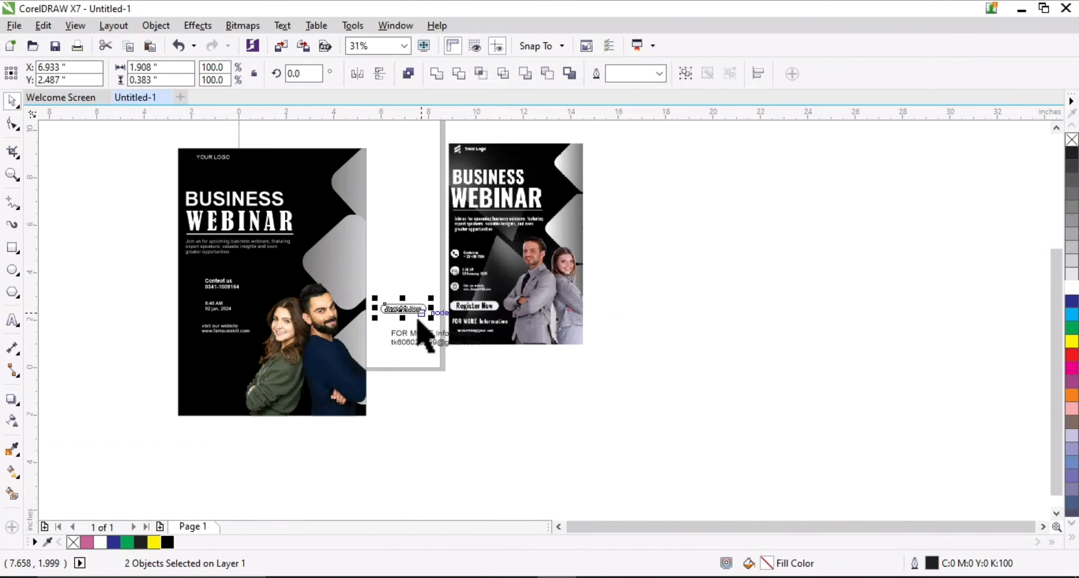
left_click_drag(406, 309, 227, 361)
scroll(210, 354, "up", 2)
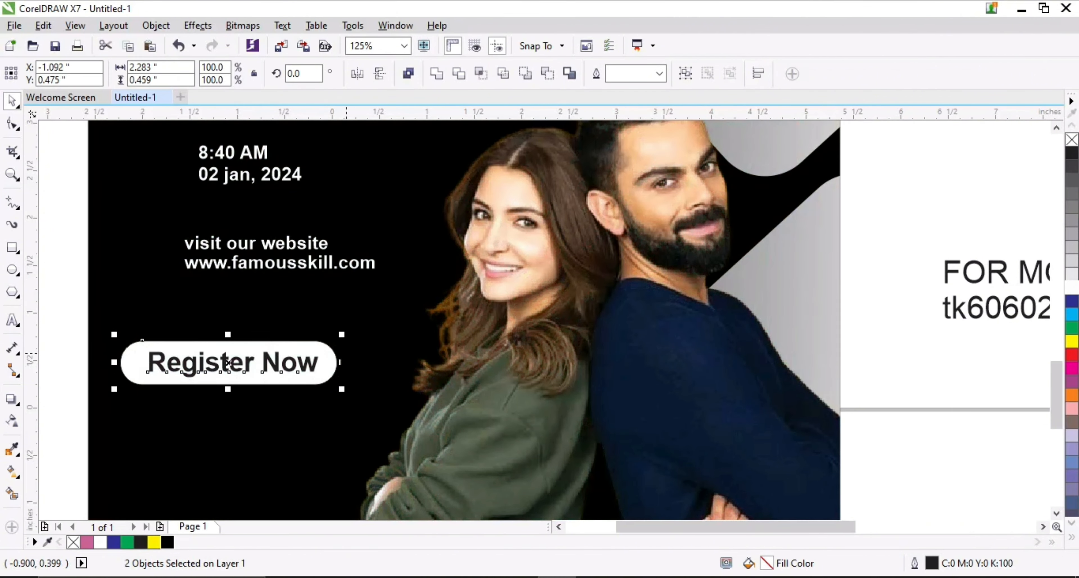
left_click(227, 363)
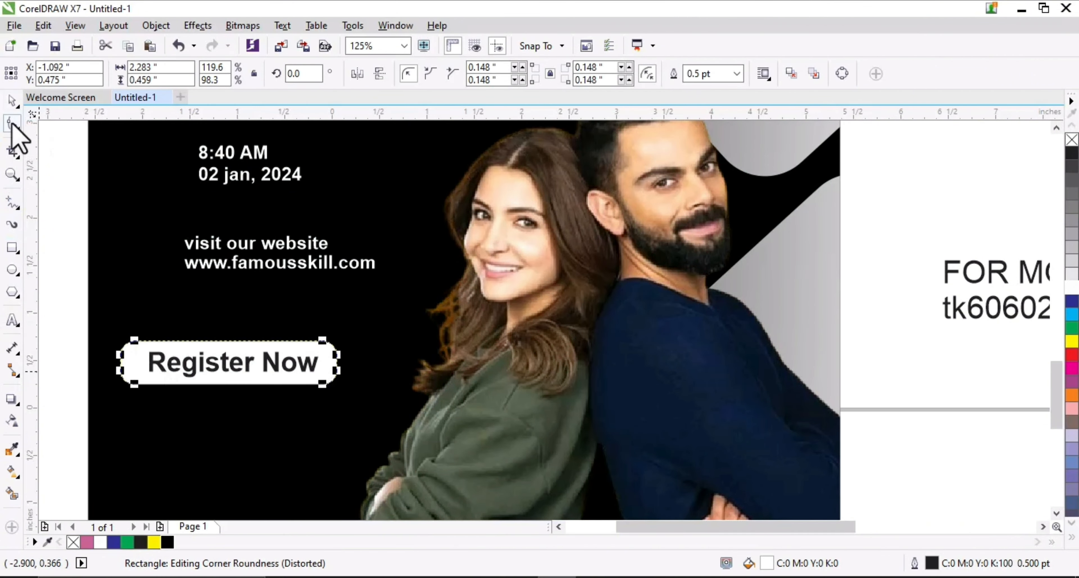
Make the "FOR MORE Information" and e-mail lines bold
scroll(615, 386, "down", 3)
scroll(434, 380, "up", 3)
left_click(497, 408)
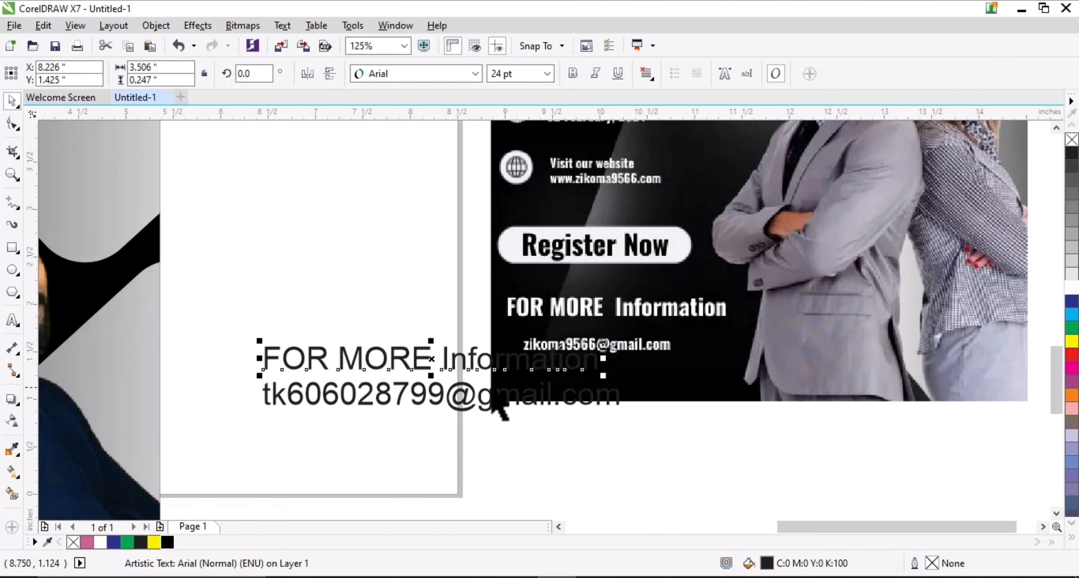
left_click(573, 74)
scroll(570, 377, "down", 1)
left_click_drag(622, 429, 398, 340)
scroll(599, 378, "down", 1)
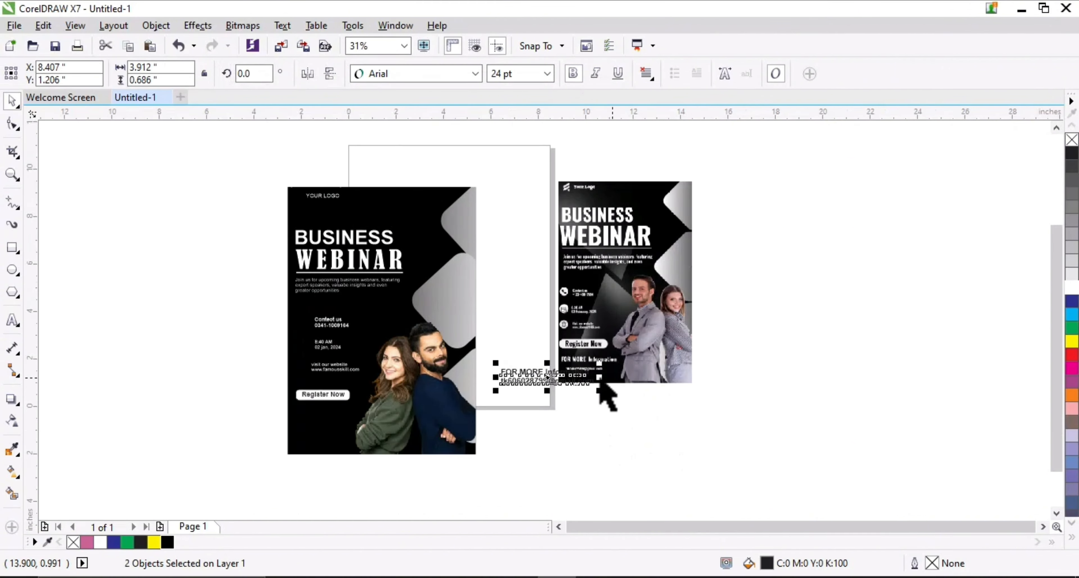
Move the information and e-mail lines onto the poster below the "Register Now" button, scaled down to about 2.5 in wide
left_click_drag(549, 378, 323, 432)
scroll(327, 447, "up", 2)
left_click_drag(504, 423, 472, 409)
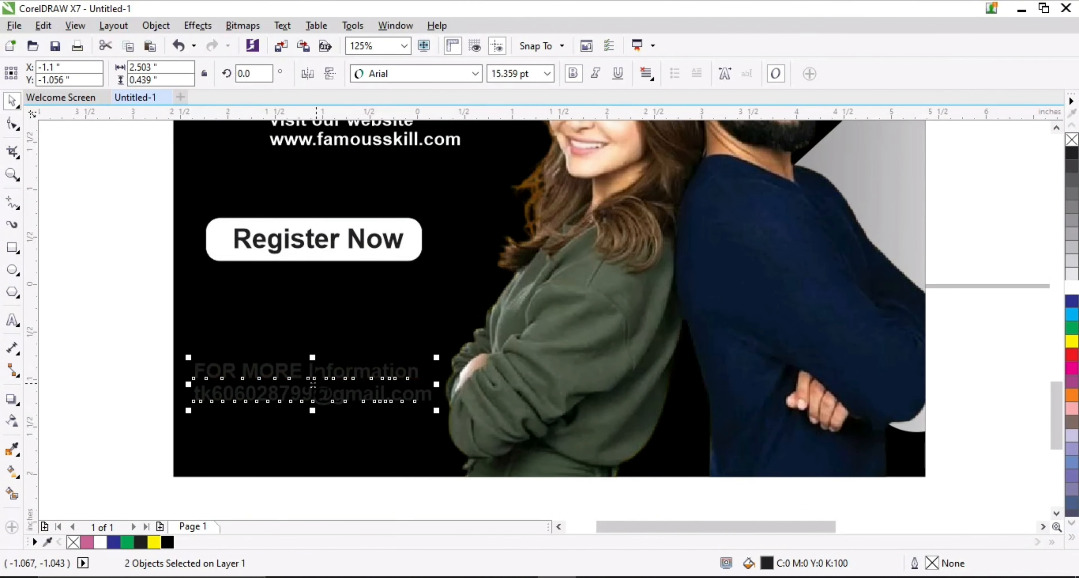
left_click_drag(316, 384, 327, 307)
Reduce the e-mail line to about 12.8 pt and tuck it beneath "FOR MORE Information"
left_click(327, 308)
left_click(349, 336)
left_click(394, 320)
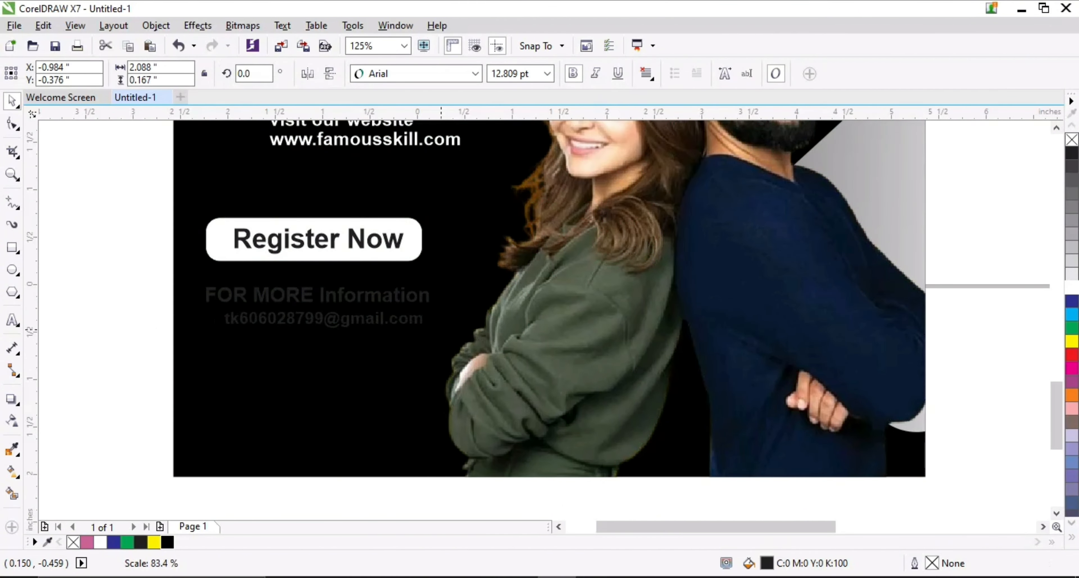
Fill the "FOR MORE Information" and e-mail lines with white
left_click_drag(137, 282, 438, 340)
left_click(1072, 288)
scroll(496, 319, "down", 1)
left_click(523, 411)
scroll(352, 430, "down", 1)
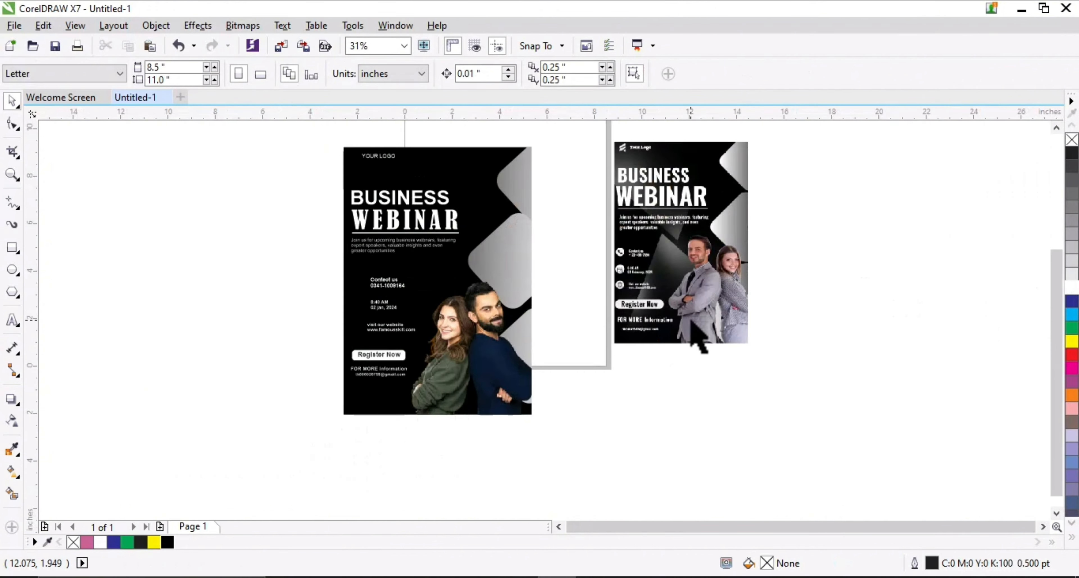
scroll(690, 321, "up", 2)
scroll(643, 370, "down", 3)
scroll(525, 364, "up", 1)
left_click_drag(354, 472, 354, 473)
left_click(354, 473)
scroll(452, 336, "up", 1)
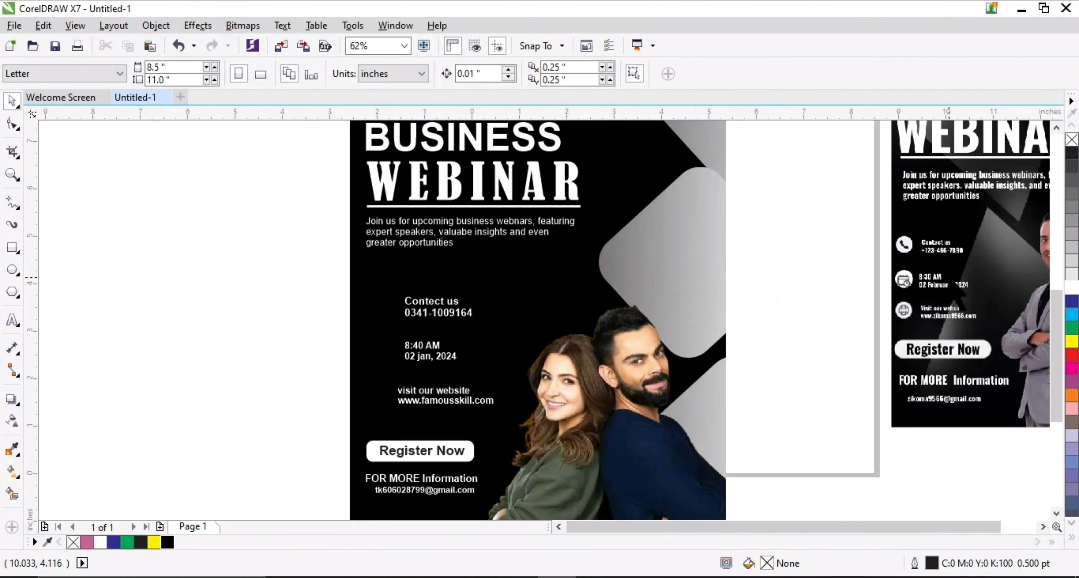
Draw a 0.5 in circle beside the contact lines, filled white and without an outline
scroll(446, 289, "up", 1)
scroll(402, 326, "down", 1)
key("F7")
scroll(361, 334, "up", 1)
left_click_drag(332, 292, 386, 340)
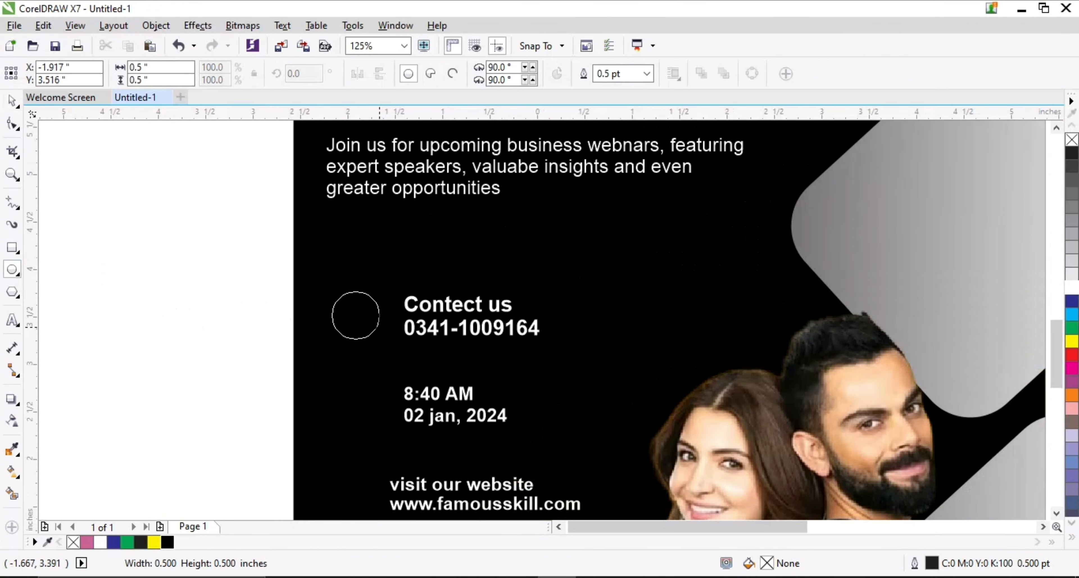
right_click(1069, 142)
scroll(357, 321, "up", 1)
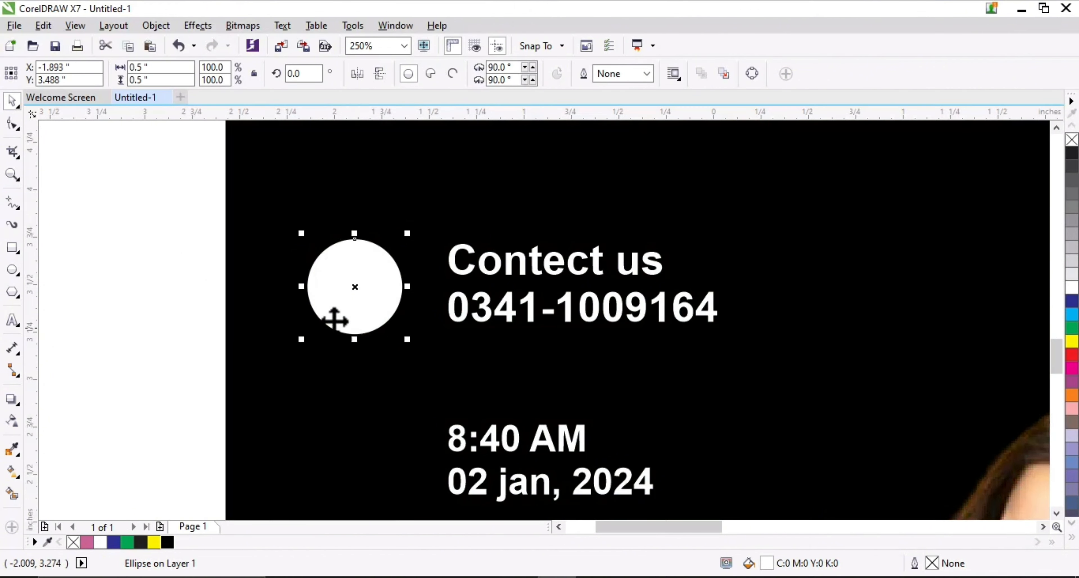
Reduce the white circle to about 0.44 in and align it vertically with the contact lines
scroll(340, 318, "down", 1)
scroll(334, 298, "up", 1)
scroll(307, 264, "down", 1)
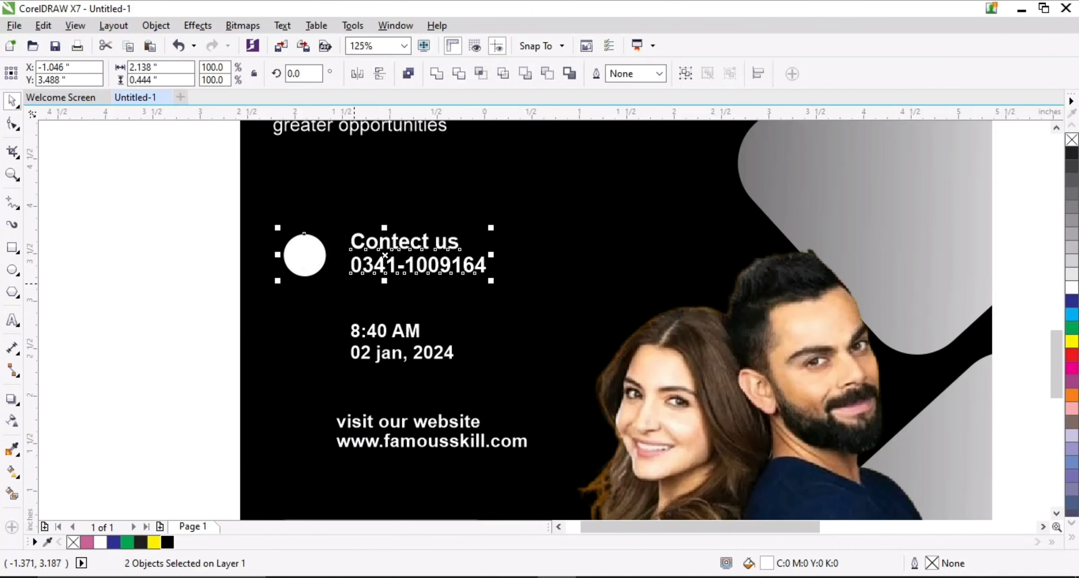
Copy the circle beside the time and date lines and the website lines, and centre the time and date on their circle
left_click(318, 262)
left_click_drag(318, 262, 319, 348)
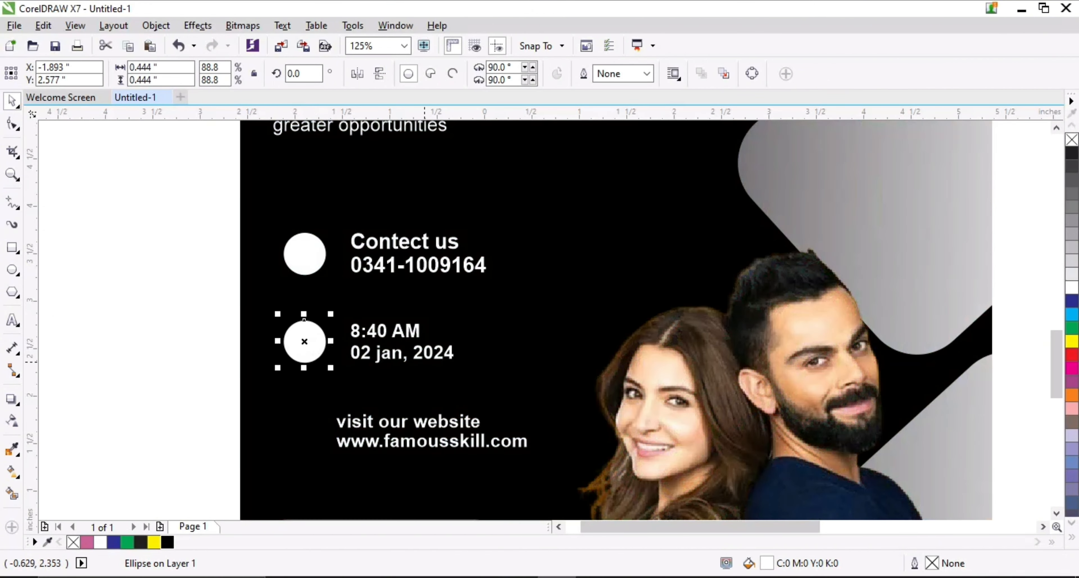
left_click(376, 351, "shift")
left_click(377, 439)
left_click(304, 430, "shift")
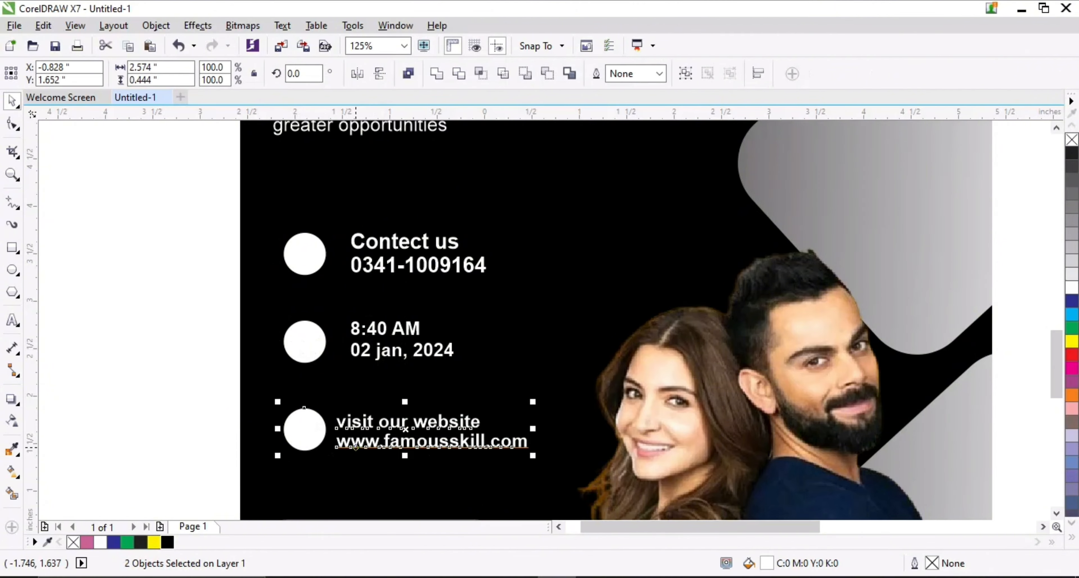
Align the website lines vertically with the third circle
key("Escape")
left_click(432, 431)
left_click(617, 241)
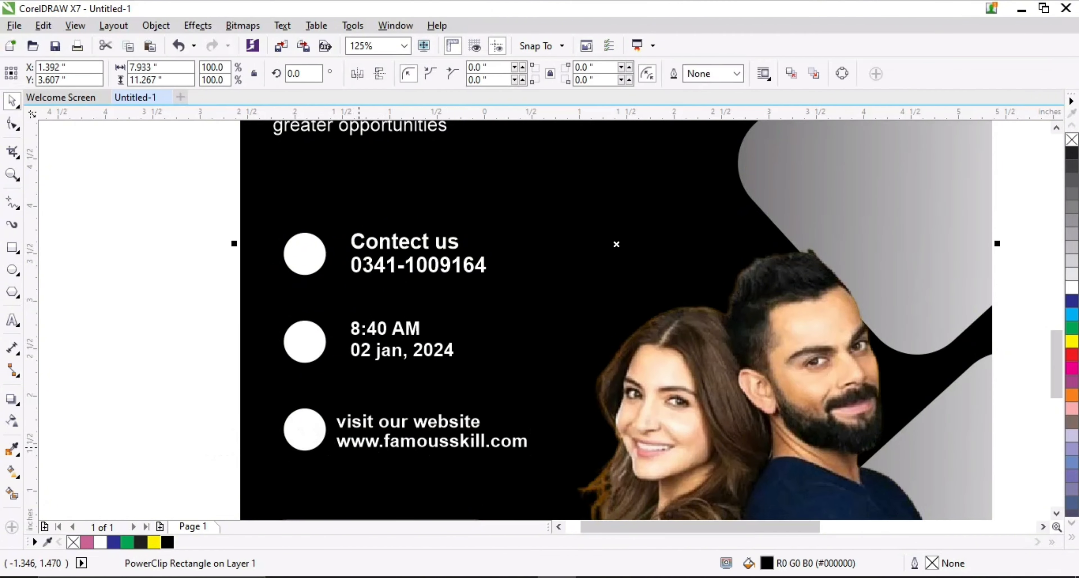
left_click(305, 429)
left_click(431, 432, "shift")
left_click_drag(168, 224, 338, 465)
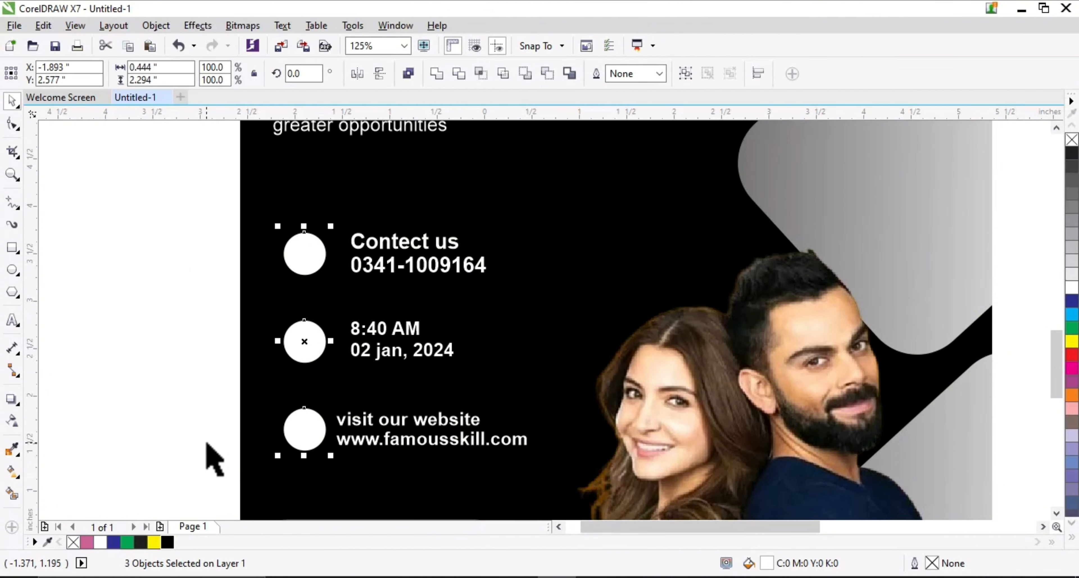
left_click(214, 459)
Left-align the website, time and date, and contact lines with one another
scroll(545, 318, "down", 2)
scroll(545, 318, "right", 2)
left_click(364, 379)
left_click(335, 289, "shift")
left_click(352, 204, "shift")
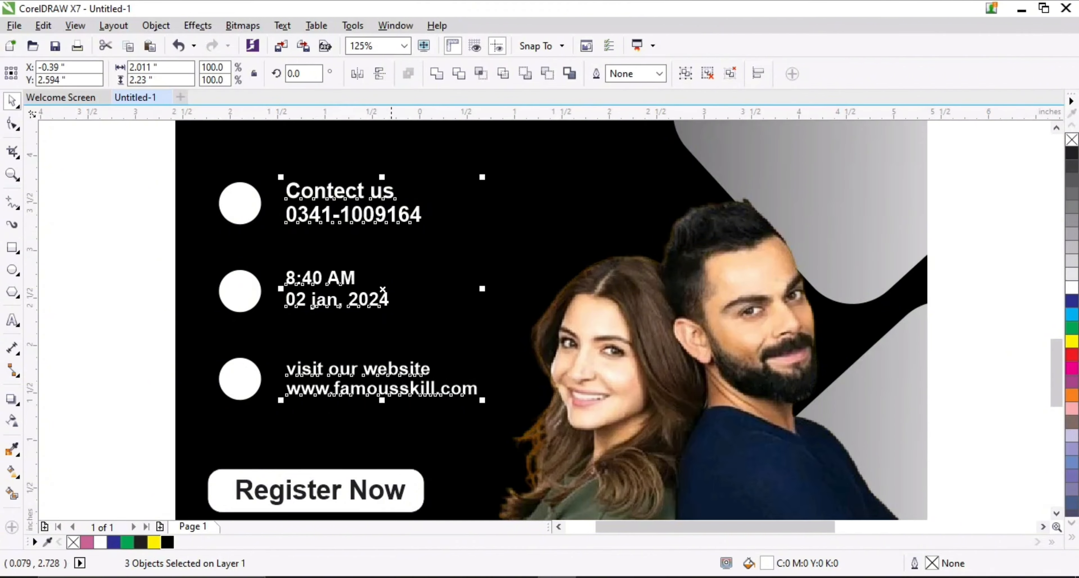
Enlarge the three circles and their text lines together slightly, to circles about 0.46 in across
scroll(382, 288, "down", 2)
left_click(361, 313)
scroll(377, 335, "down", 2)
left_click_drag(325, 333, 466, 458)
scroll(419, 377, "up", 4)
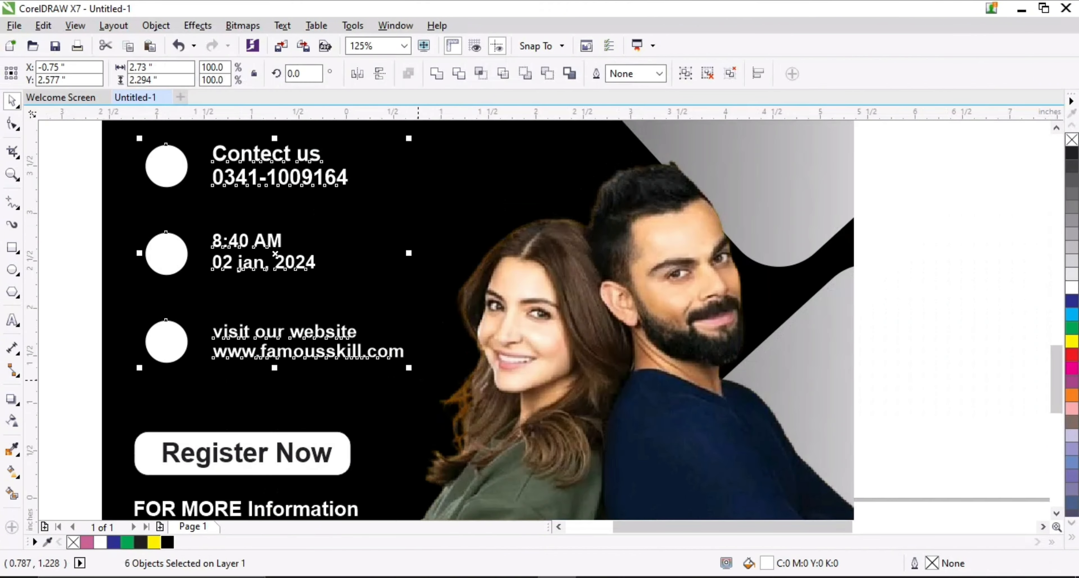
key("Escape")
scroll(570, 447, "down", 2)
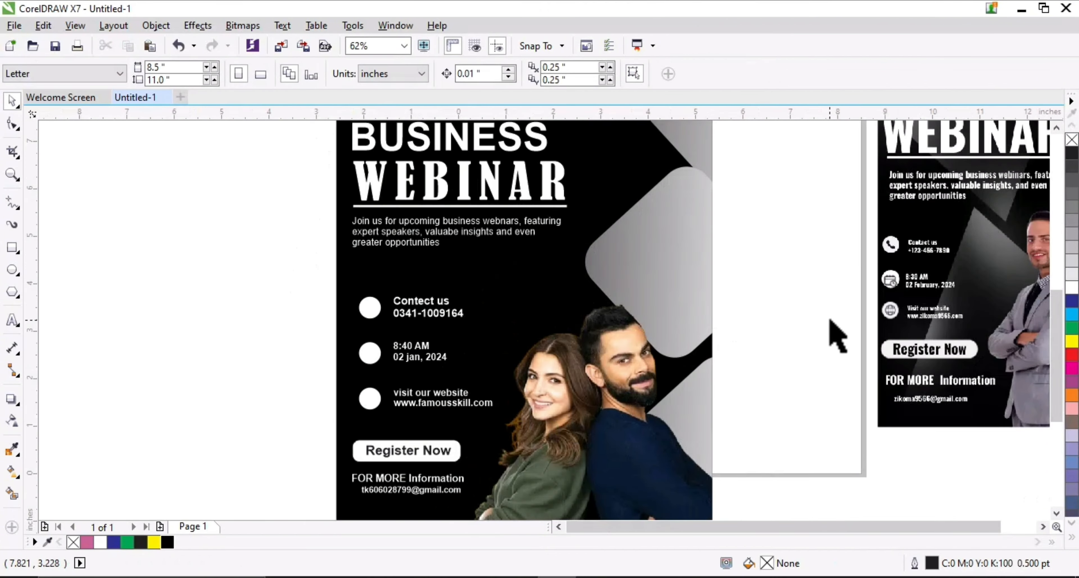
Import the clock image pngwing.com (27) from Downloads and place it small on the empty area beside the poster
key("F3")
left_click(289, 54)
left_click(282, 342)
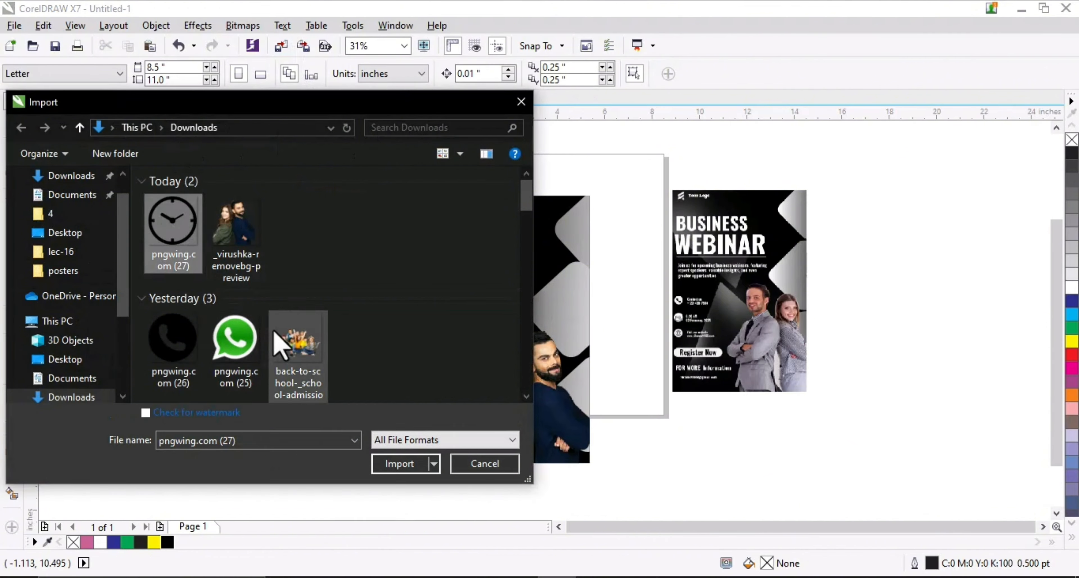
left_click(405, 444)
left_click(302, 313)
key("Escape")
Import the globe and phone images pngwing.com (20) and (21) from the icons folder and place both beside the poster
left_click(301, 46)
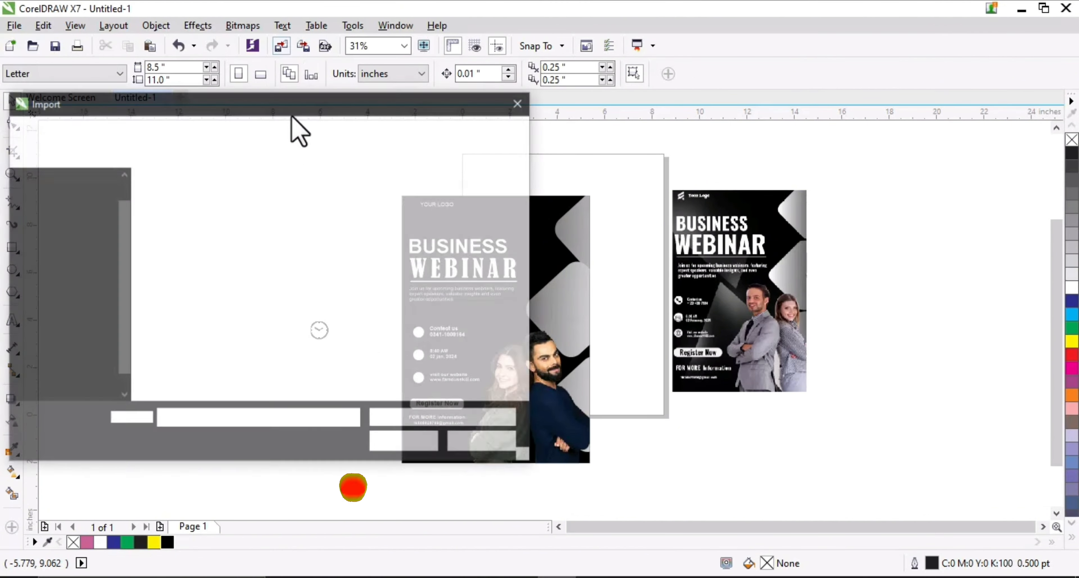
scroll(396, 337, "down", 3)
scroll(396, 339, "down", 5)
double_click(475, 333)
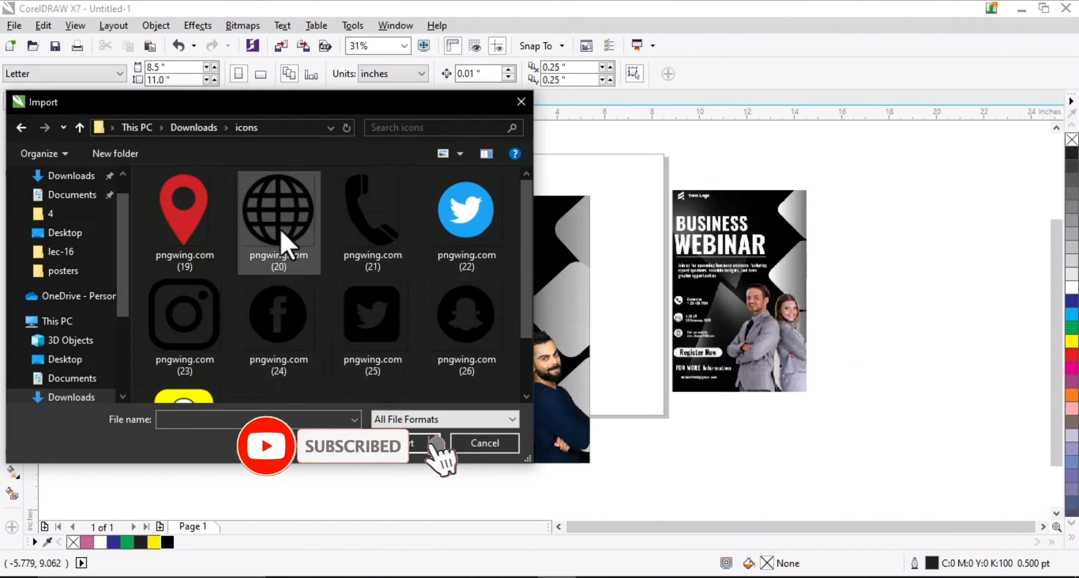
left_click(281, 235)
left_click(373, 235, "ctrl")
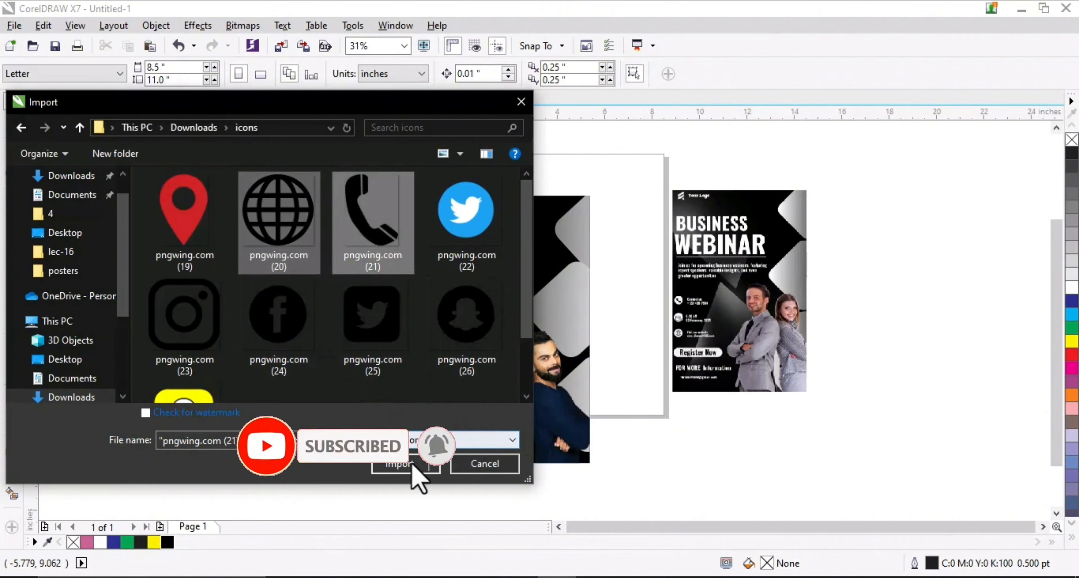
left_click(410, 463)
left_click_drag(239, 296, 268, 325)
left_click_drag(234, 354, 254, 381)
Move the clock icon onto the circle beside the time and date and centre it there
scroll(340, 371, "up", 1)
left_click(298, 291)
scroll(340, 315, "up", 1)
left_click_drag(264, 270, 615, 363)
scroll(665, 383, "up", 1)
scroll(624, 367, "up", 1)
left_click(587, 318, "shift")
scroll(546, 333, "down", 1)
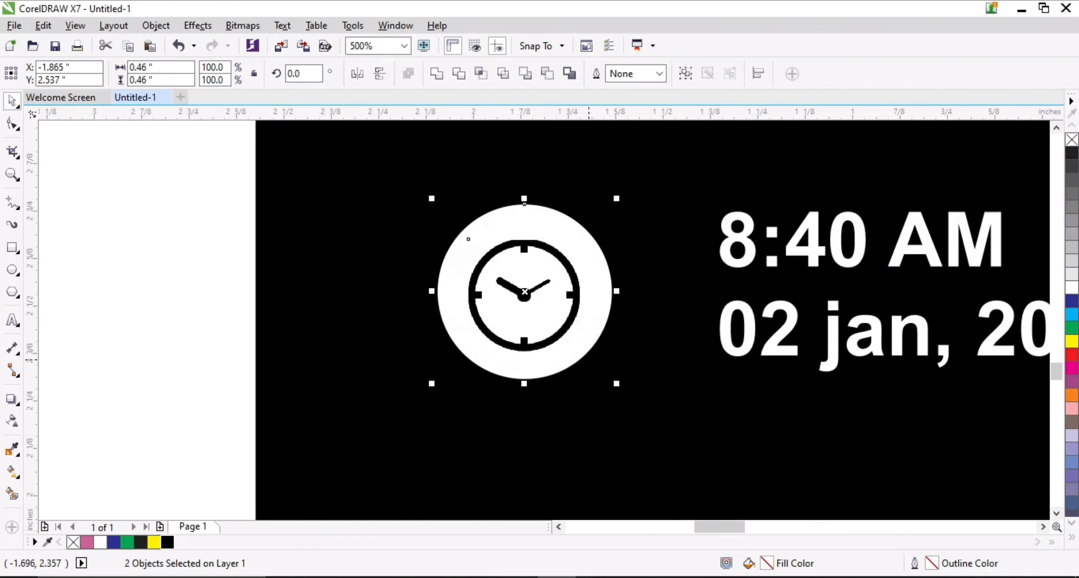
Move the globe icon to the website circle and the phone icon to the contact circle
scroll(511, 339, "down", 1)
scroll(372, 346, "down", 1)
left_click(186, 266)
left_click_drag(186, 266, 515, 401)
left_click_drag(147, 369, 500, 291)
Resize the globe icon to about 0.34 in and centre it in the website circle
scroll(507, 390, "up", 2)
left_click_drag(491, 409, 490, 408)
scroll(491, 402, "up", 1)
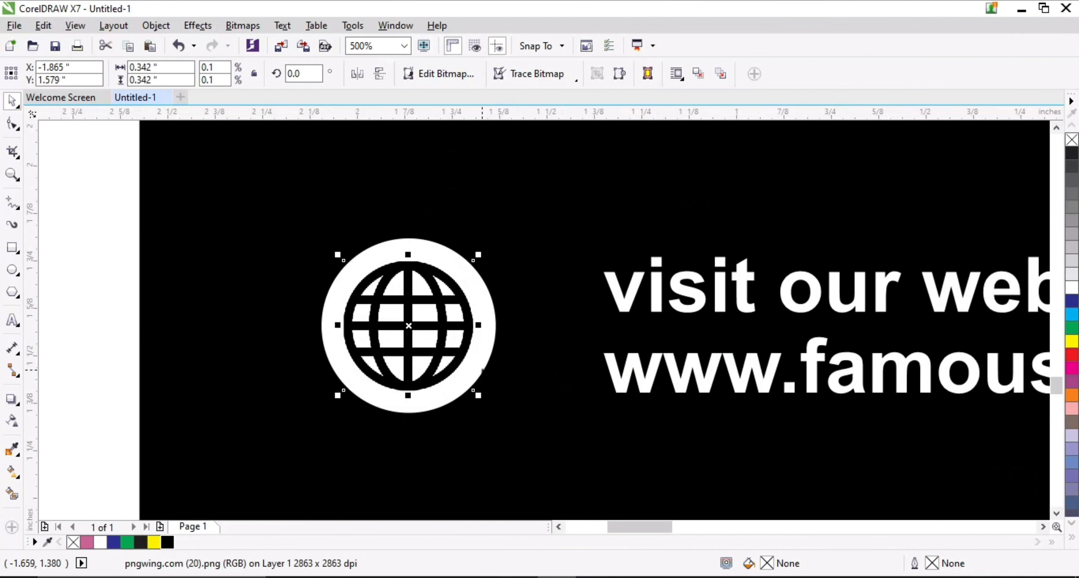
left_click(488, 322, "shift")
left_click(85, 347)
Fit the phone icon inside the contact circle at about 0.36 in tall
scroll(434, 422, "down", 3)
left_click(431, 329)
scroll(433, 331, "up", 1)
scroll(435, 316, "up", 1)
left_click_drag(523, 372, 422, 284)
scroll(395, 293, "up", 1)
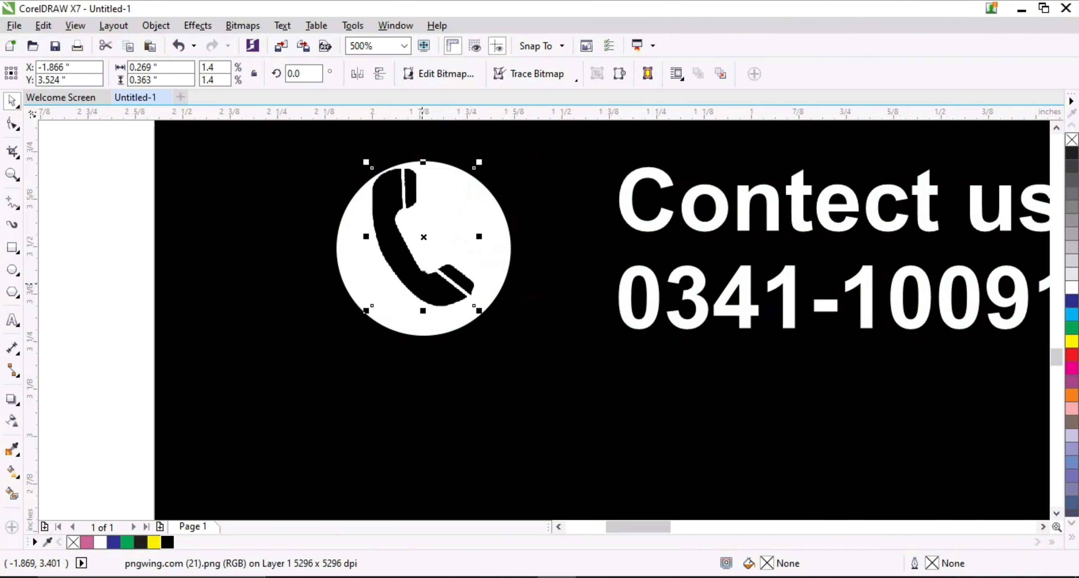
left_click(135, 304)
scroll(323, 285, "down", 4)
scroll(735, 318, "up", 1)
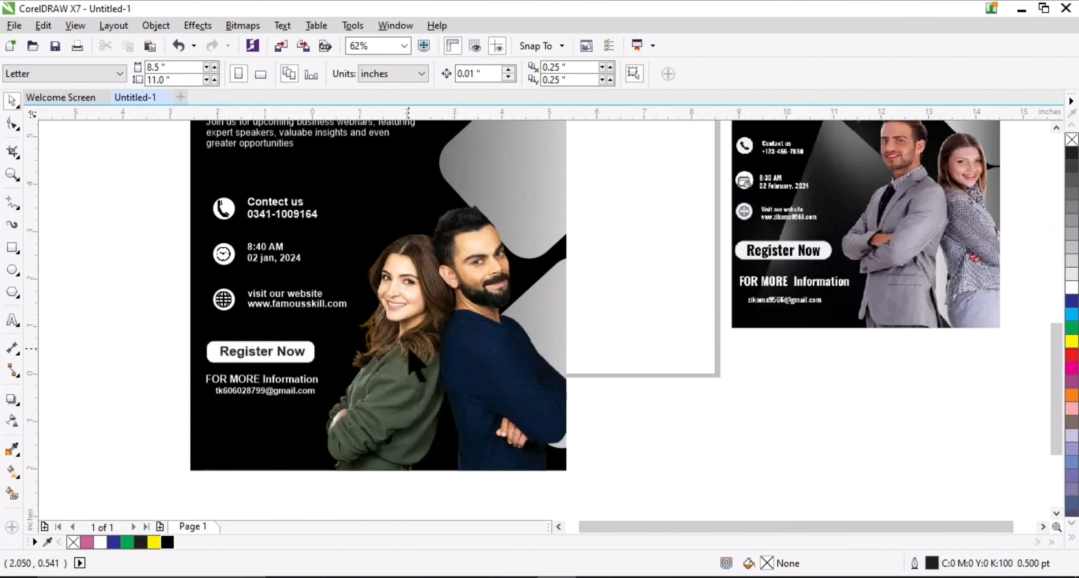
Select all the objects of the recreated poster
scroll(755, 294, "down", 1)
left_click_drag(554, 125, 333, 440)
scroll(754, 345, "up", 2)
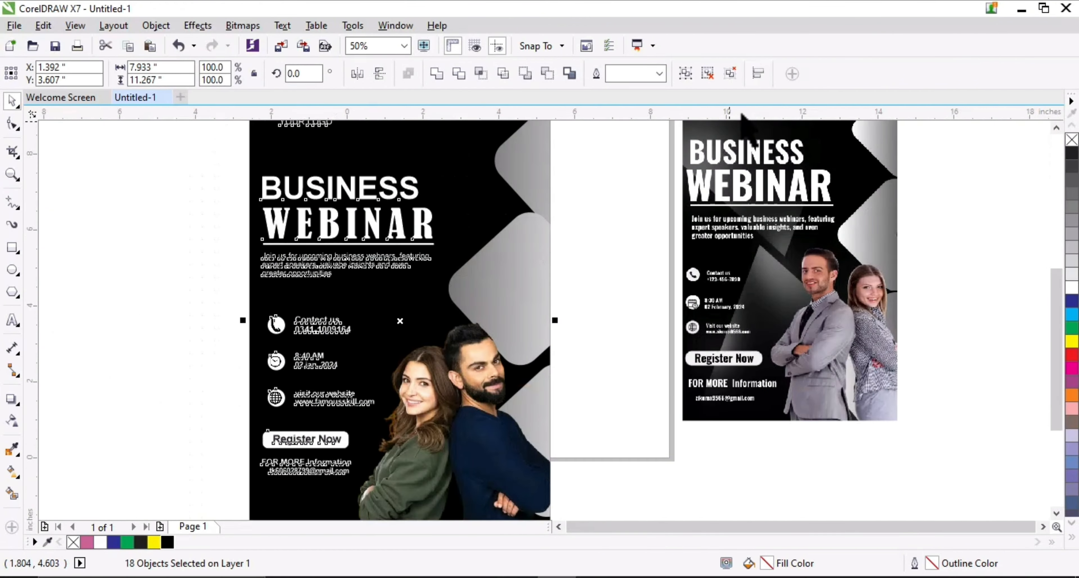